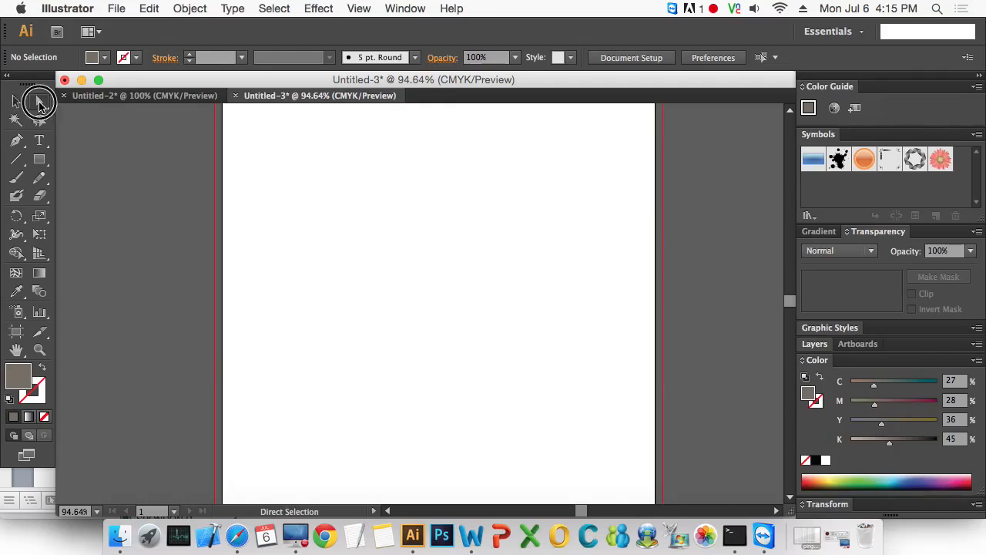
# - Draw a roughly square, brown-grey rectangle near the upper-left corner of the artboard
pyautogui.click(16, 101)
pyautogui.click(41, 102)
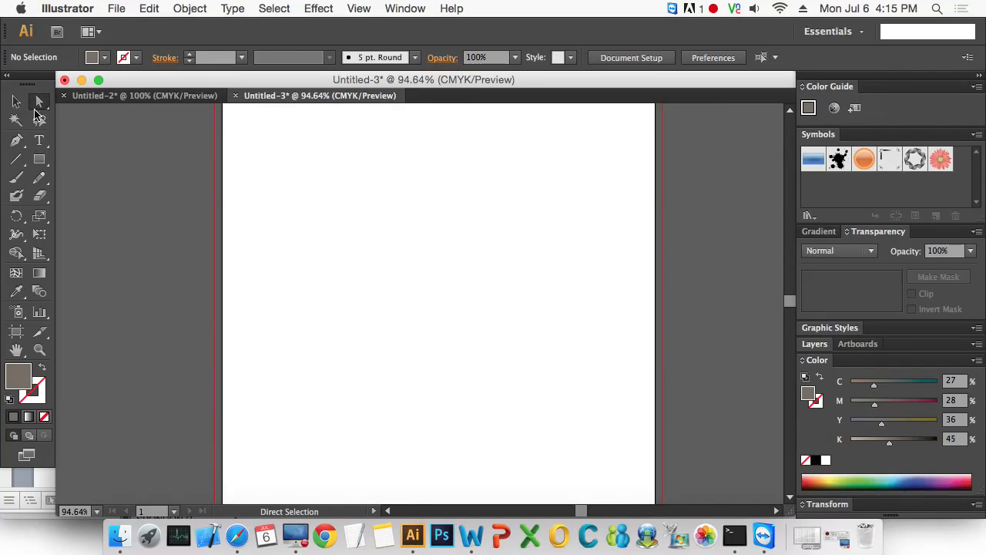
pyautogui.click(17, 101)
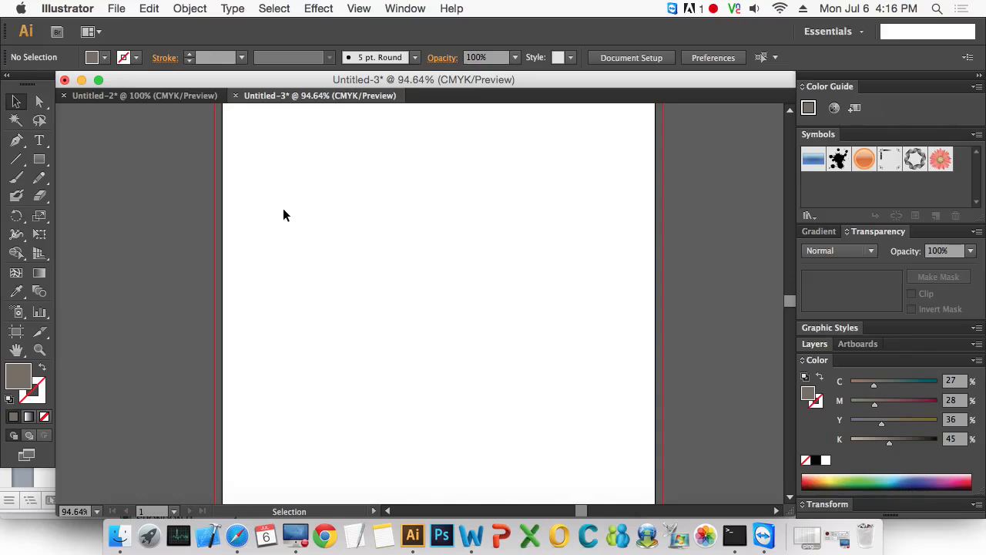
pyautogui.click(39, 159)
pyautogui.moveTo(261, 166); pyautogui.dragTo(375, 277)
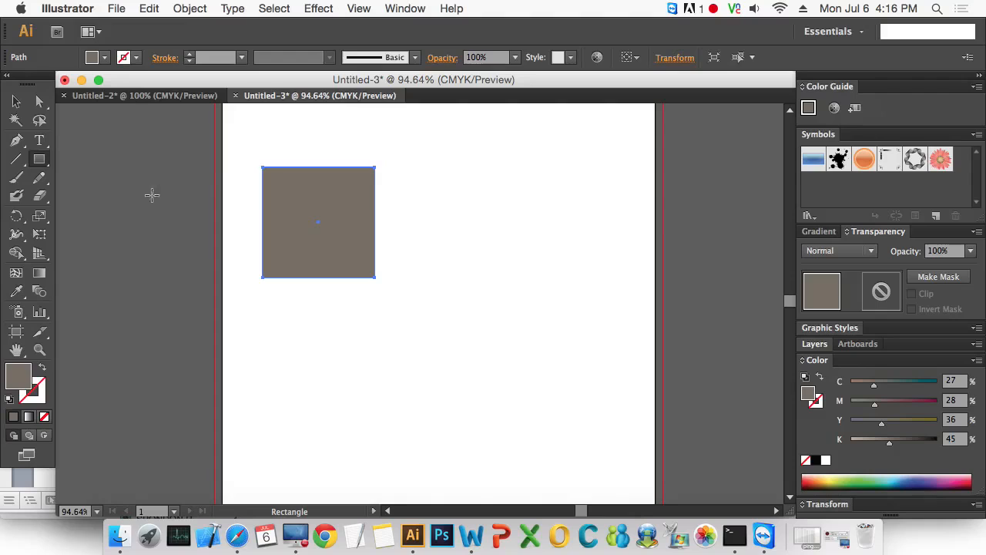
# - Stretch the square from its lower-right corner into a wide, shorter rectangle
pyautogui.click(16, 101)
pyautogui.click(42, 103)
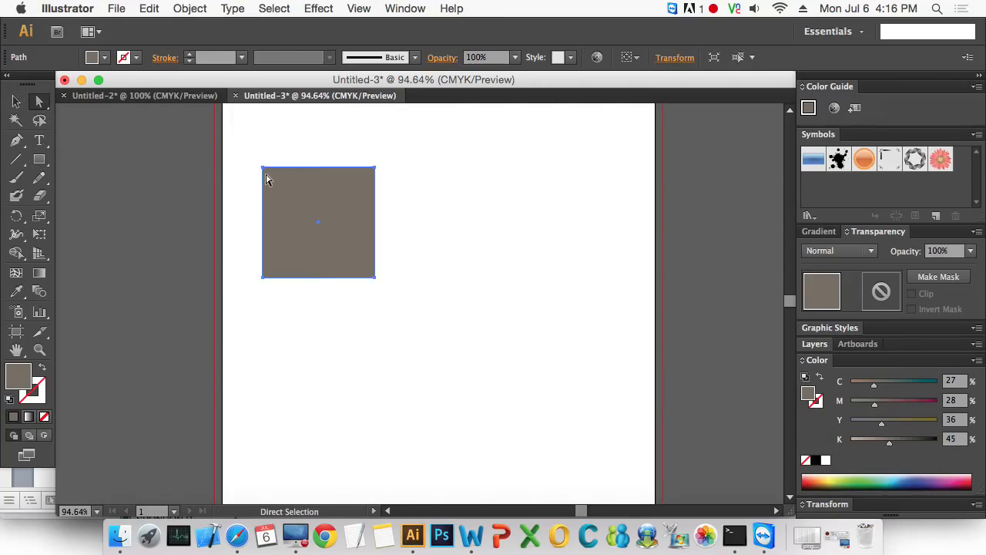
pyautogui.press('super+space')
pyautogui.moveTo(242, 155); pyautogui.dragTo(425, 282)
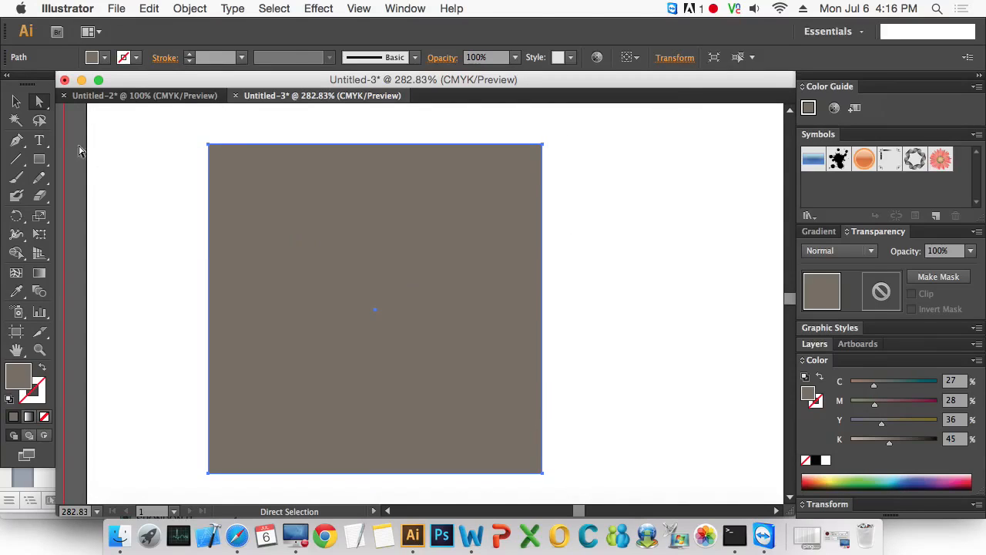
pyautogui.click(18, 102)
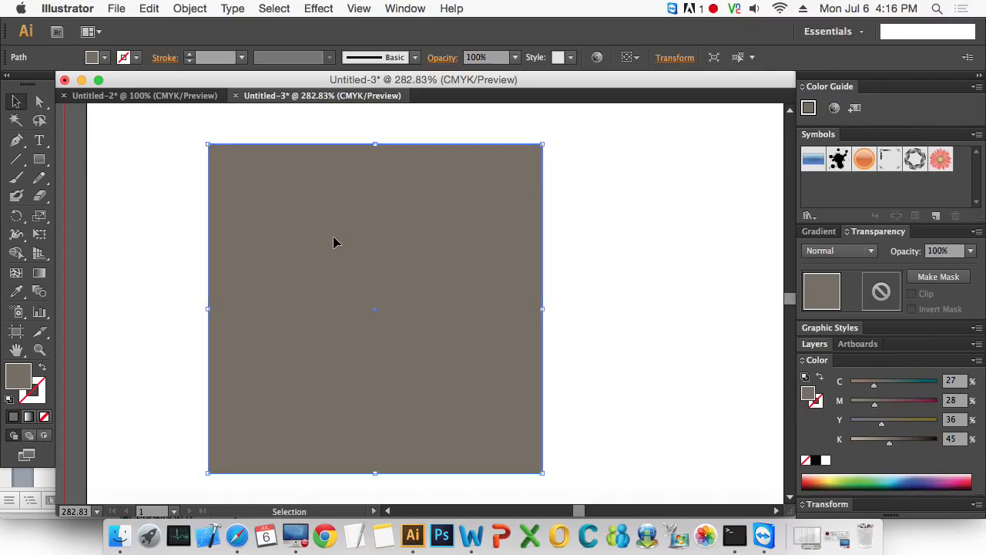
pyautogui.keyDown('alt'); pyautogui.keyDown('super'); pyautogui.click(348, 260); pyautogui.keyUp('super'); pyautogui.keyUp('alt')
pyautogui.moveTo(423, 302); pyautogui.dragTo(327, 230)
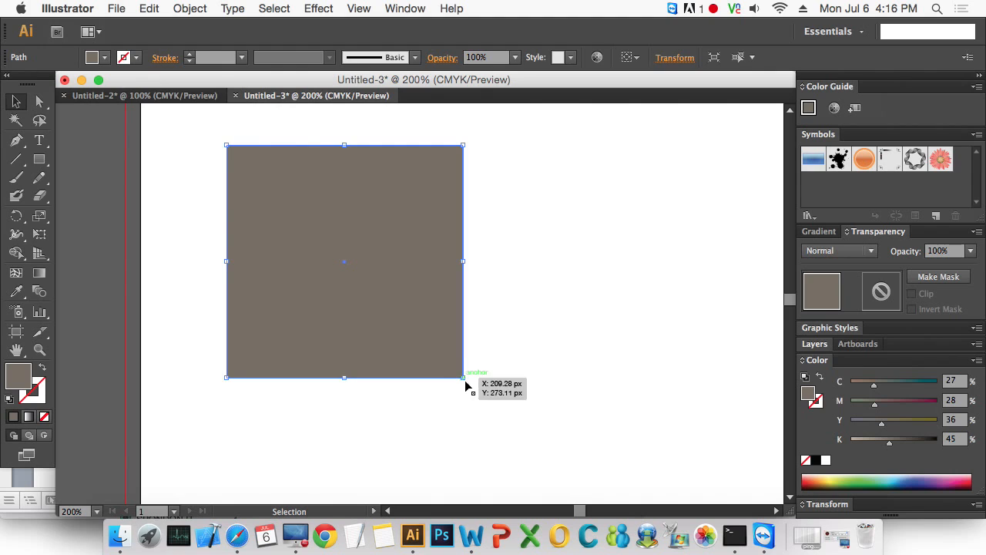
pyautogui.moveTo(463, 378); pyautogui.dragTo(663, 297)
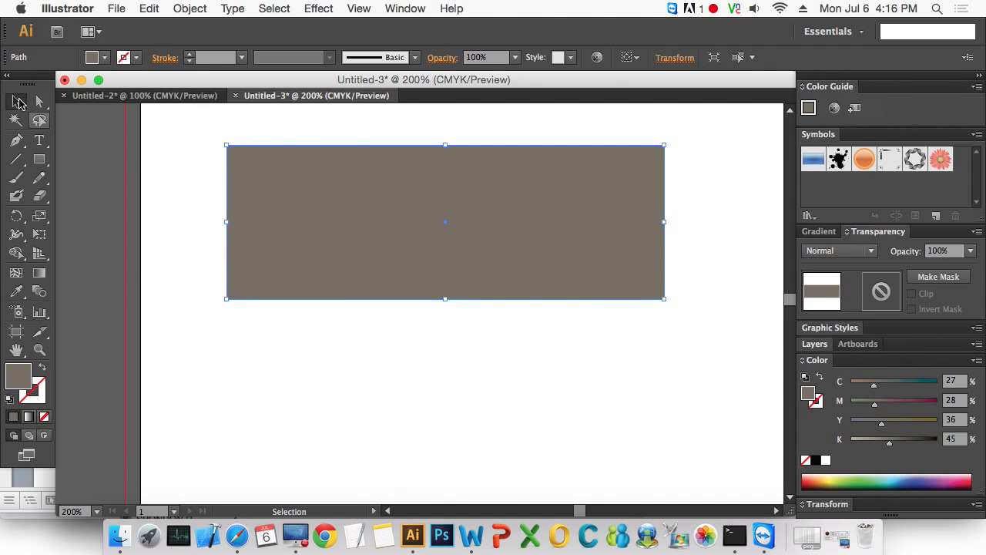
# - Pull in the rectangle's left, upper and right sides, and shrink it proportionally from the lower-right corner
pyautogui.moveTo(226, 223); pyautogui.dragTo(301, 223)
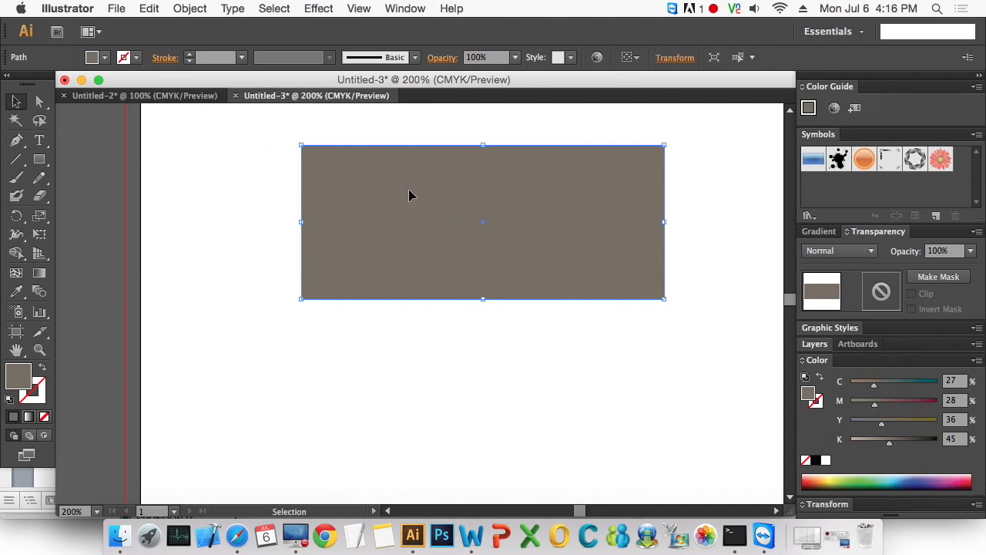
pyautogui.moveTo(483, 146); pyautogui.dragTo(471, 178)
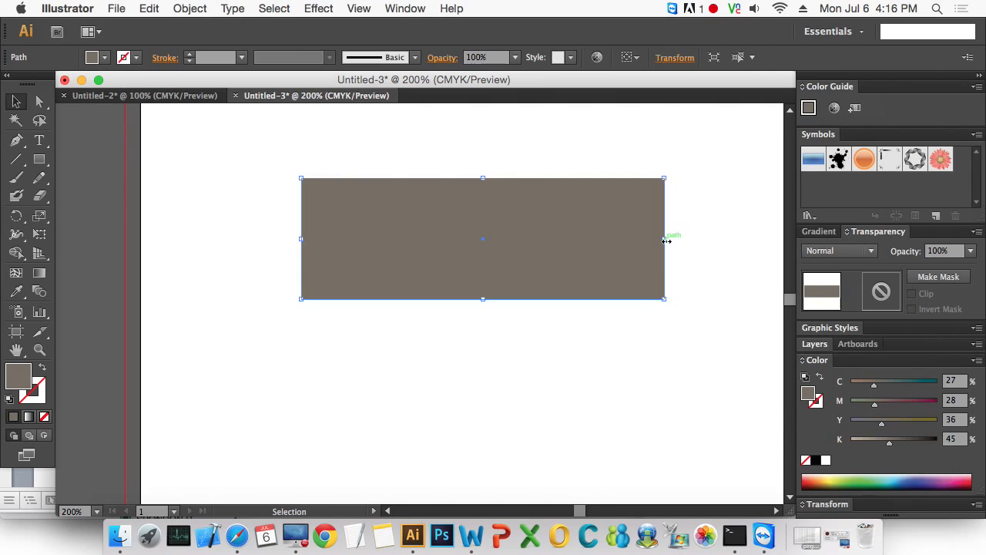
pyautogui.moveTo(664, 238); pyautogui.dragTo(473, 253)
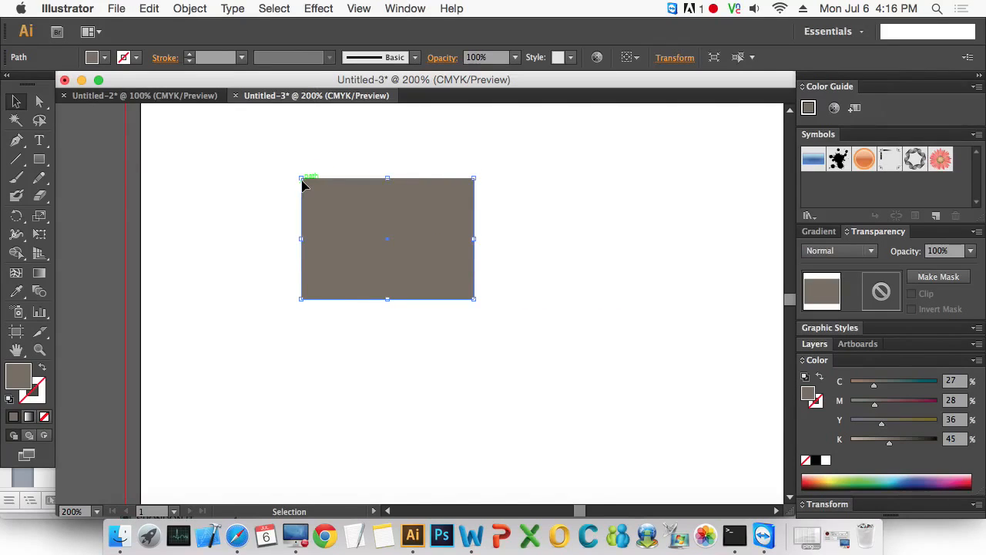
pyautogui.moveTo(475, 299); pyautogui.dragTo(432, 268)
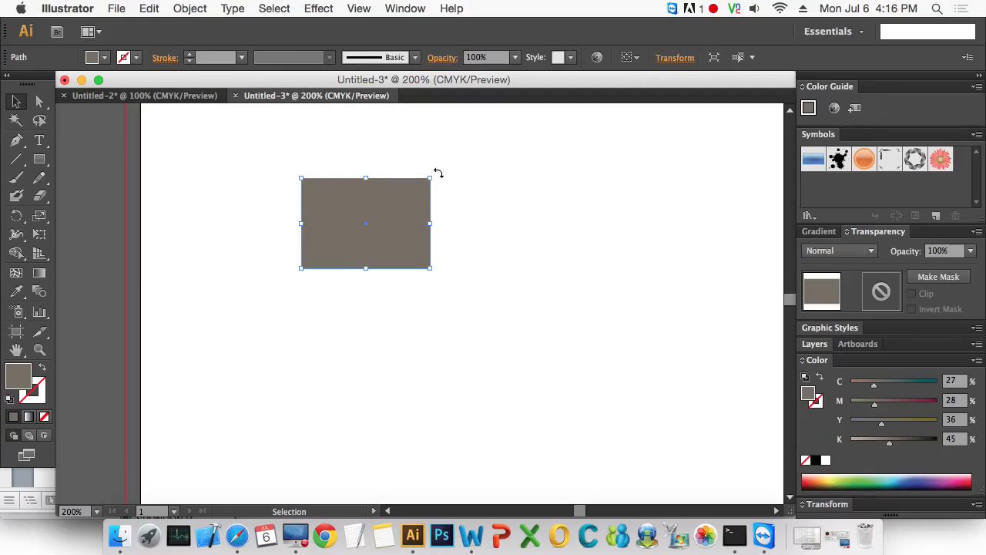
# - Try rotating the rectangle, undo each rotation, and scale it proportionally to a slightly larger size from its lower-right corner
pyautogui.moveTo(438, 173); pyautogui.dragTo(464, 154)
pyautogui.press('super+z')
pyautogui.moveTo(431, 268); pyautogui.dragTo(520, 324)
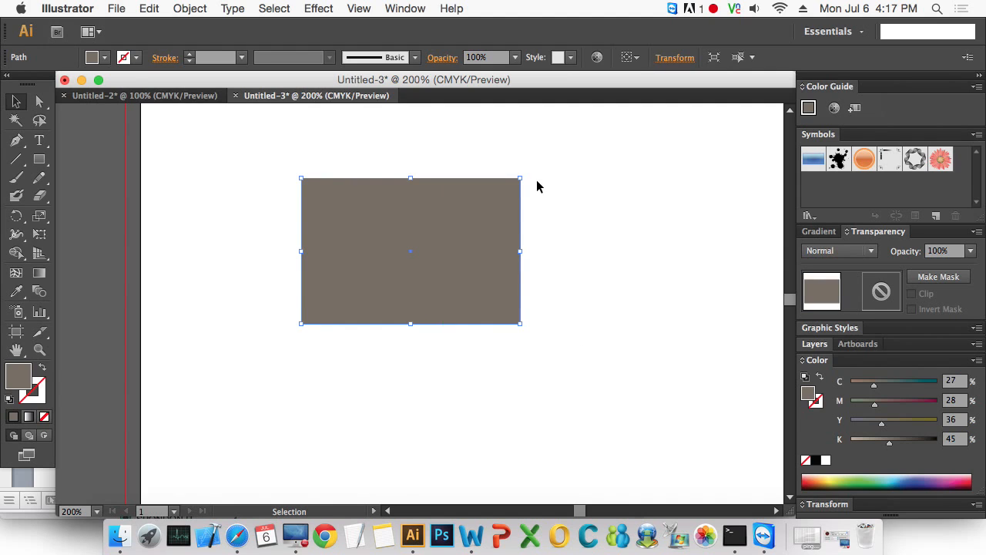
pyautogui.moveTo(528, 171)
pyautogui.mouseDown()
pyautogui.moveTo(503, 149)
pyautogui.moveTo(537, 182)
pyautogui.mouseUp()
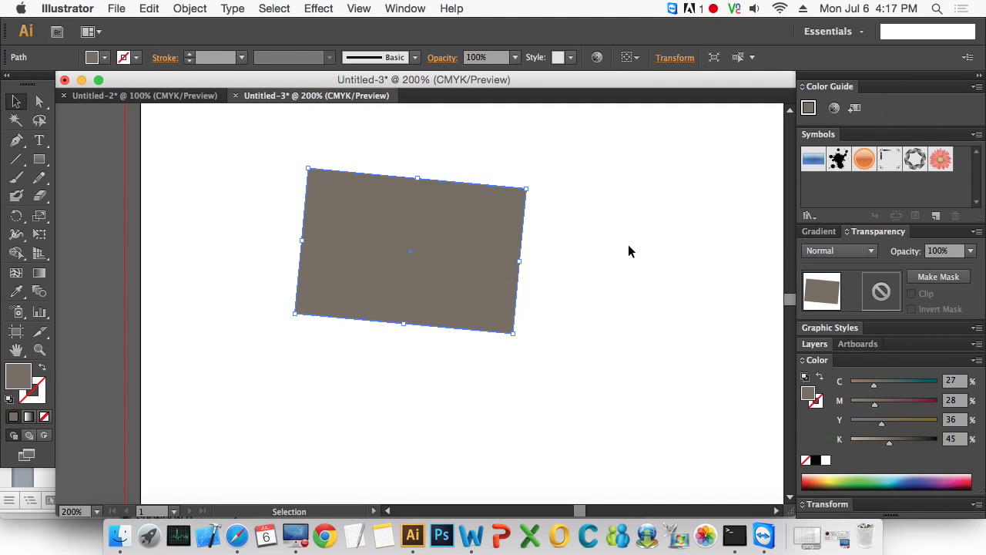
pyautogui.press('super+z')
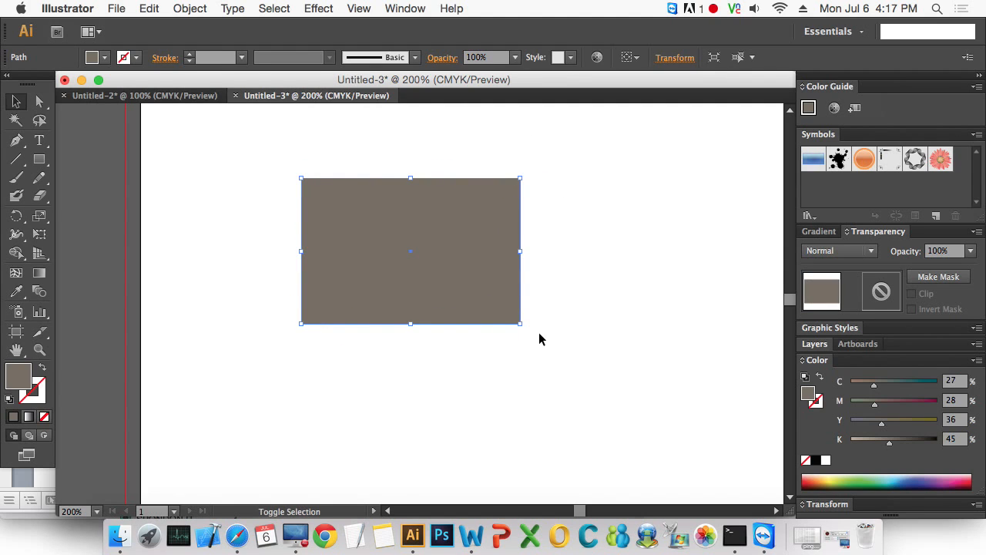
pyautogui.moveTo(521, 324); pyautogui.dragTo(470, 292)
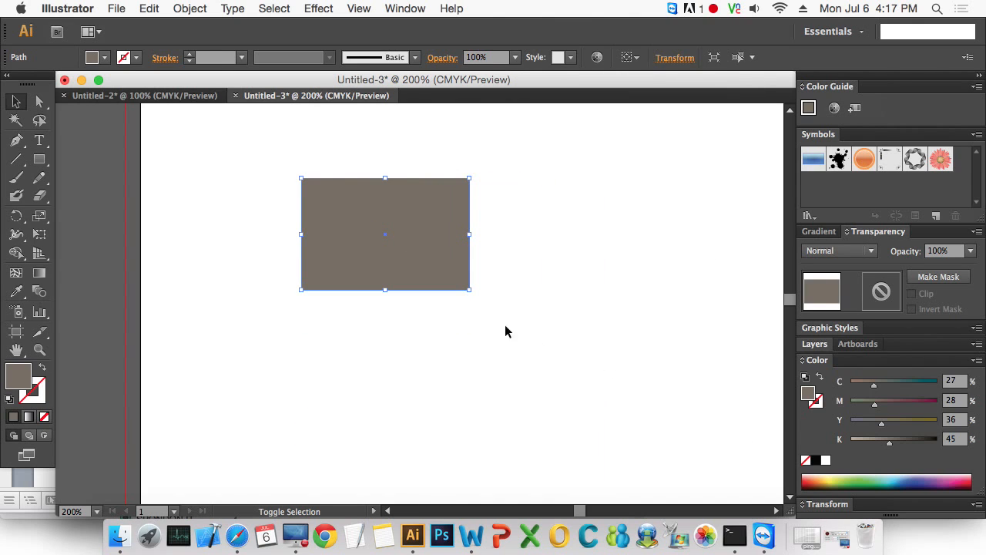
# - Directly select the rectangle's upper-left anchor point and move it outward to about X 75.7 px, Y 128 px
pyautogui.click(41, 106)
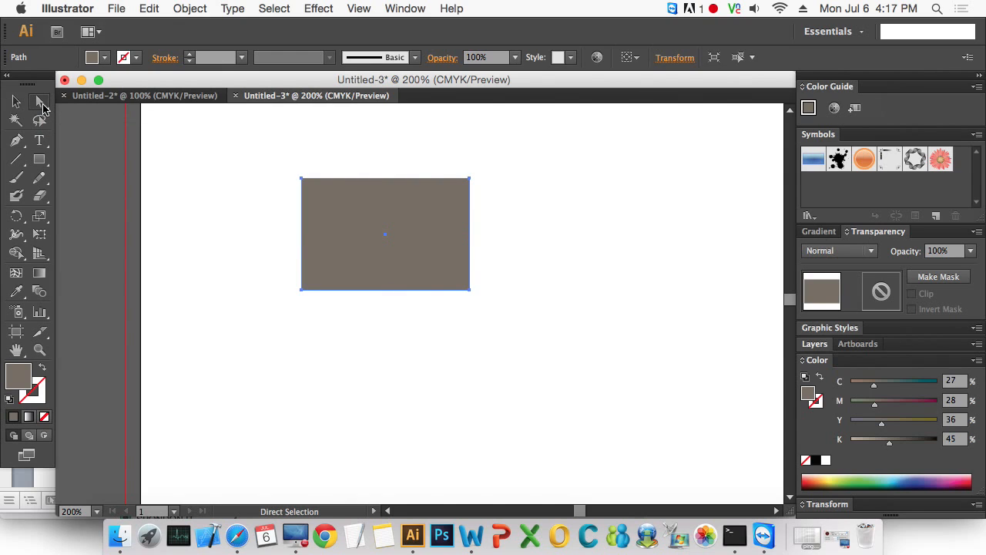
pyautogui.moveTo(259, 145); pyautogui.dragTo(312, 191)
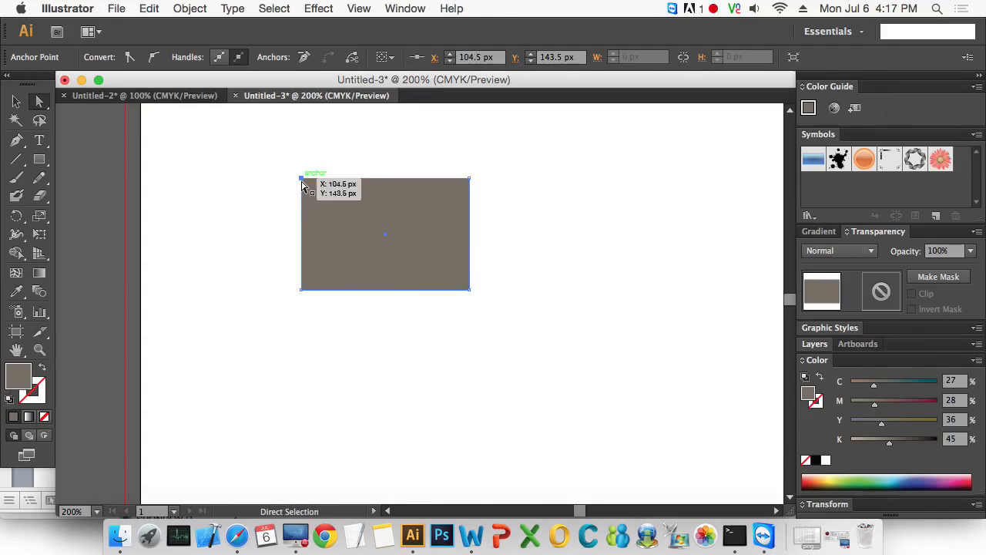
pyautogui.press('super+space')
pyautogui.moveTo(275, 150); pyautogui.dragTo(529, 339)
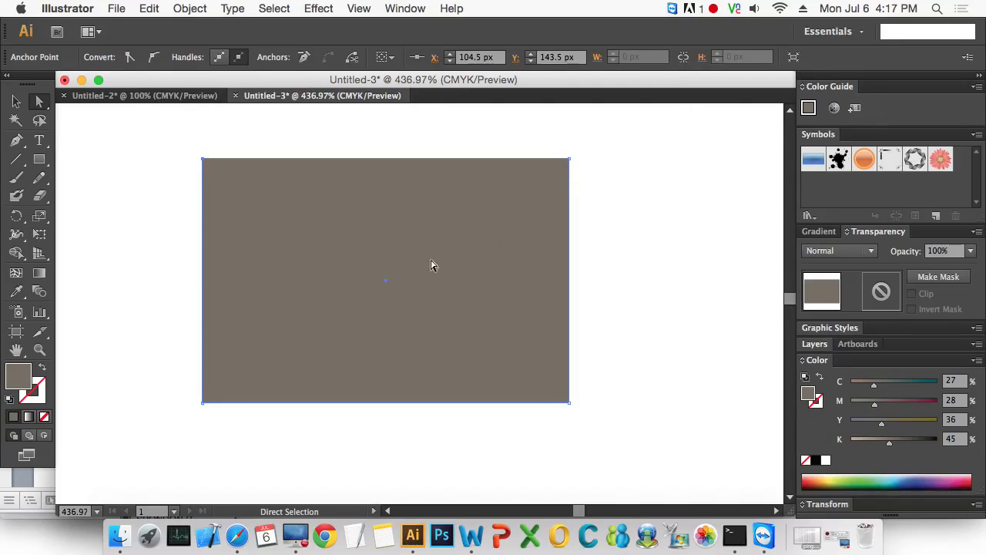
pyautogui.moveTo(191, 142); pyautogui.dragTo(175, 125)
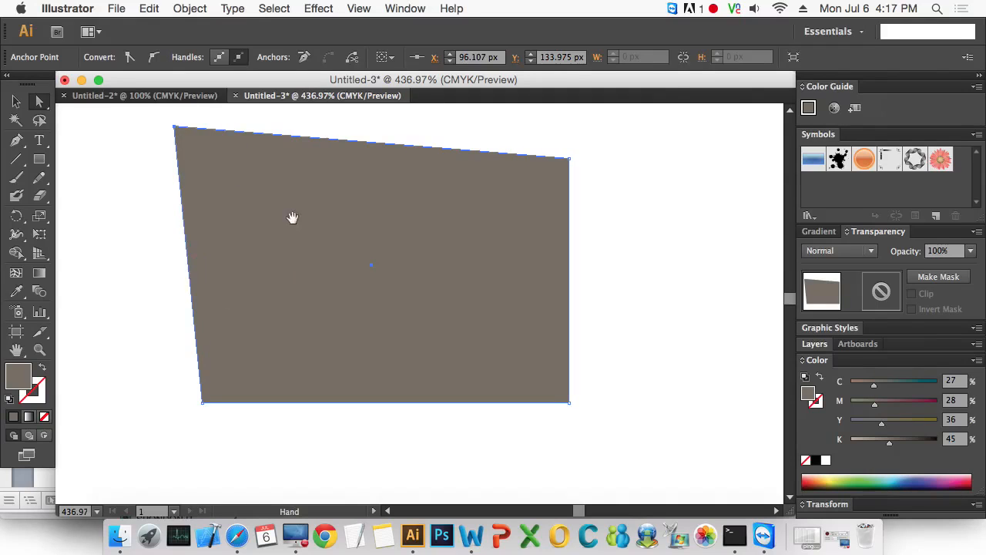
pyautogui.moveTo(293, 218); pyautogui.dragTo(326, 264)
pyautogui.moveTo(208, 167); pyautogui.dragTo(162, 141)
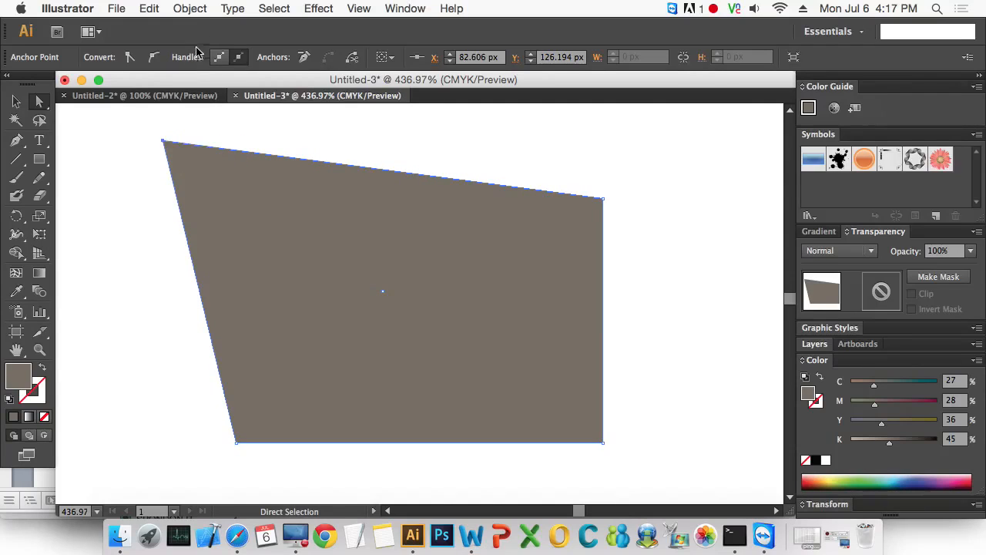
pyautogui.click(164, 144)
pyautogui.moveTo(164, 144); pyautogui.dragTo(140, 148)
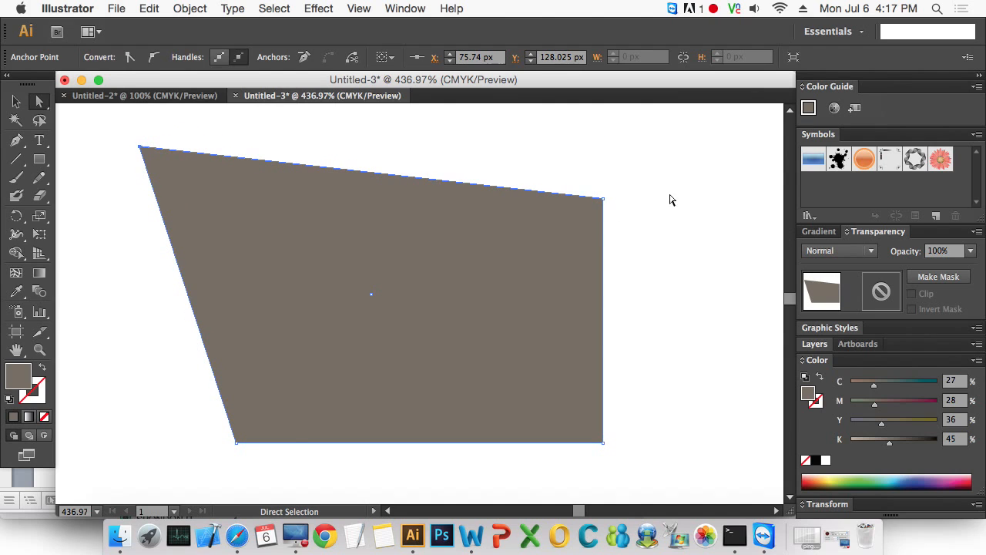
# - Reshape the shape's right side by moving its upper-right anchor point and shifting the right edge inward and upward
pyautogui.click(594, 209)
pyautogui.moveTo(604, 198); pyautogui.dragTo(629, 197)
pyautogui.moveTo(674, 352); pyautogui.dragTo(583, 308)
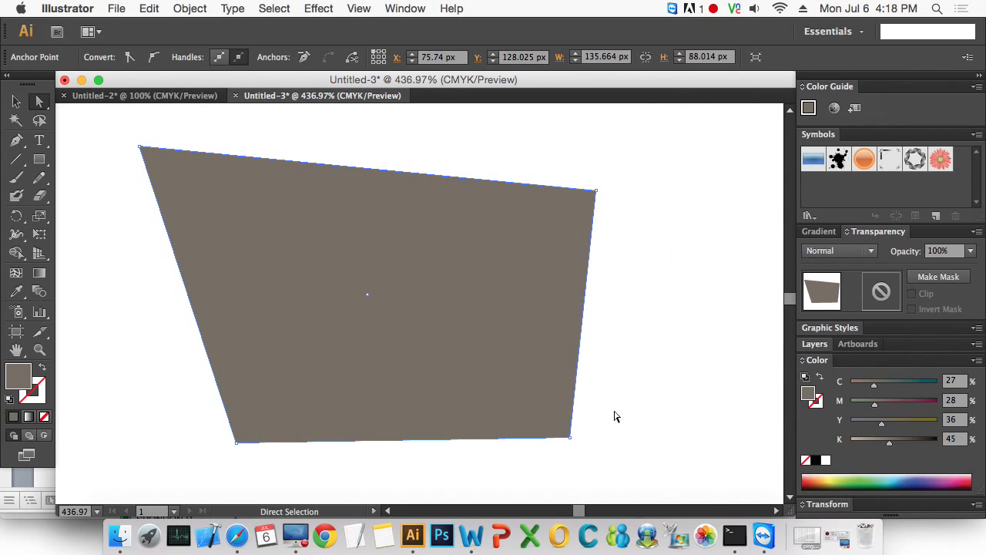
pyautogui.moveTo(602, 471); pyautogui.dragTo(594, 164)
# - Compare the shape's bounding box with its anchor points by alternating between the Selection and Direct Selection tools
pyautogui.click(17, 107)
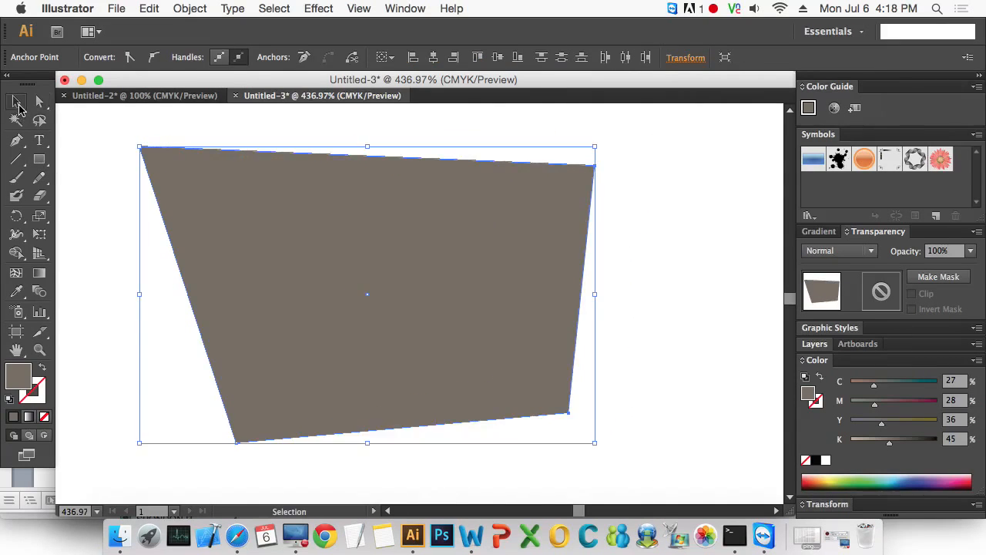
pyautogui.click(40, 104)
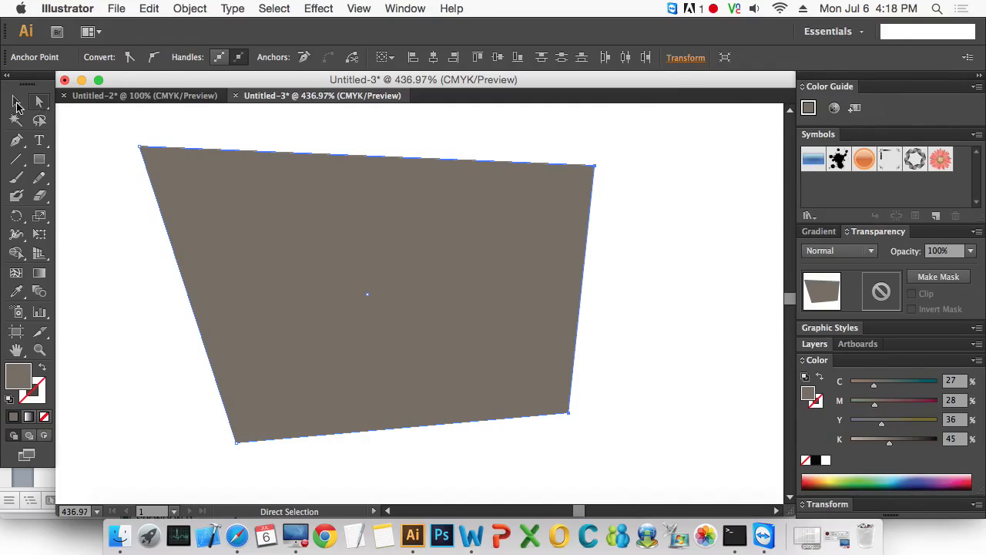
pyautogui.click(17, 105)
pyautogui.click(43, 103)
# - Move the shape's two upper anchor points inward individually, placing the upper-left one at about X 104.5 px, Y 134.2 px
pyautogui.click(594, 165)
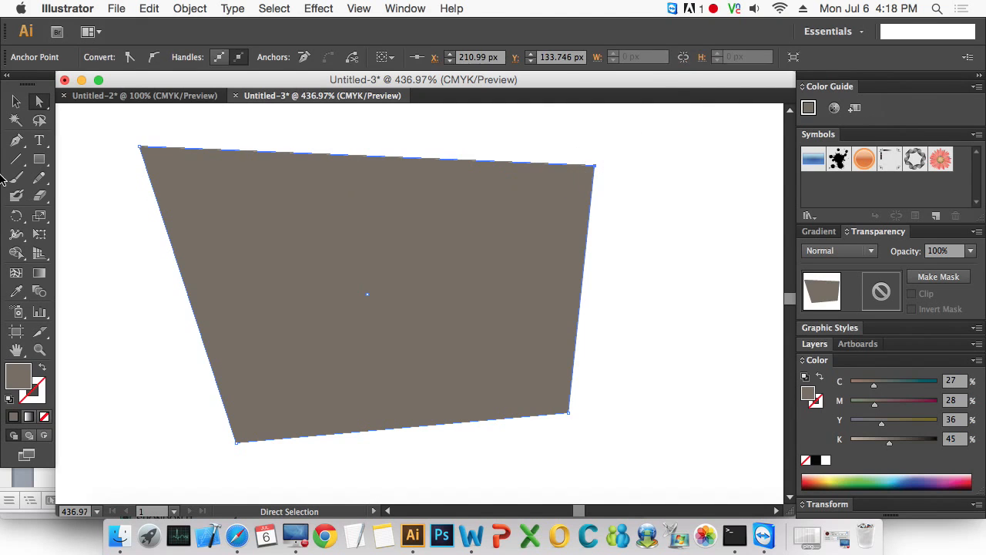
pyautogui.moveTo(109, 135); pyautogui.dragTo(159, 154)
pyautogui.click(593, 165)
pyautogui.moveTo(594, 165); pyautogui.dragTo(671, 249)
pyautogui.moveTo(671, 249); pyautogui.dragTo(601, 177)
pyautogui.moveTo(138, 151); pyautogui.dragTo(249, 173)
pyautogui.moveTo(601, 174); pyautogui.dragTo(531, 216)
pyautogui.moveTo(258, 177); pyautogui.dragTo(237, 167)
# - Select the whole reshaped quadrilateral and delete it
pyautogui.click(13, 101)
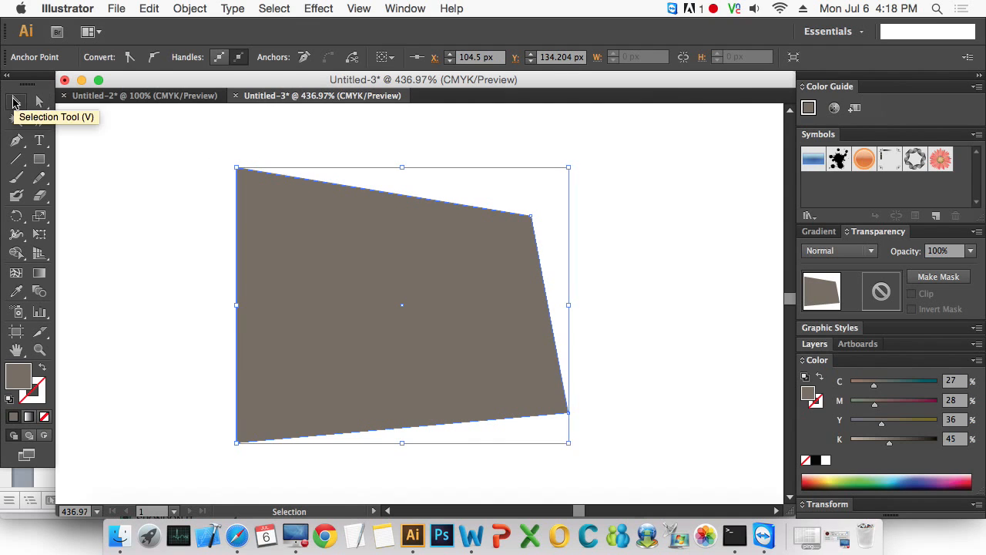
pyautogui.moveTo(178, 149); pyautogui.dragTo(525, 311)
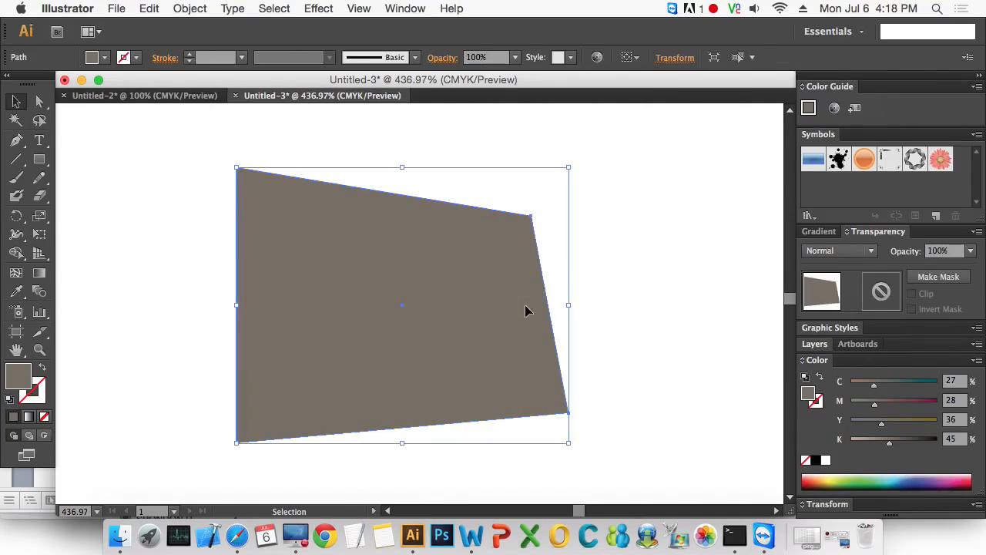
pyautogui.press('Delete')
# - Detach the Rectangle tool's group of shape tools as a floating palette and place it over the canvas
pyautogui.click(43, 161)
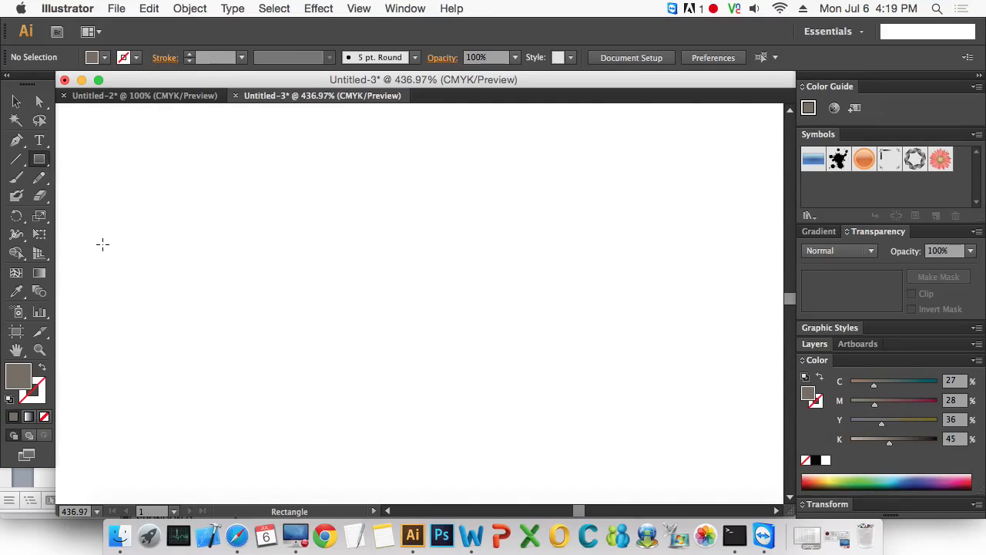
pyautogui.click(44, 162)
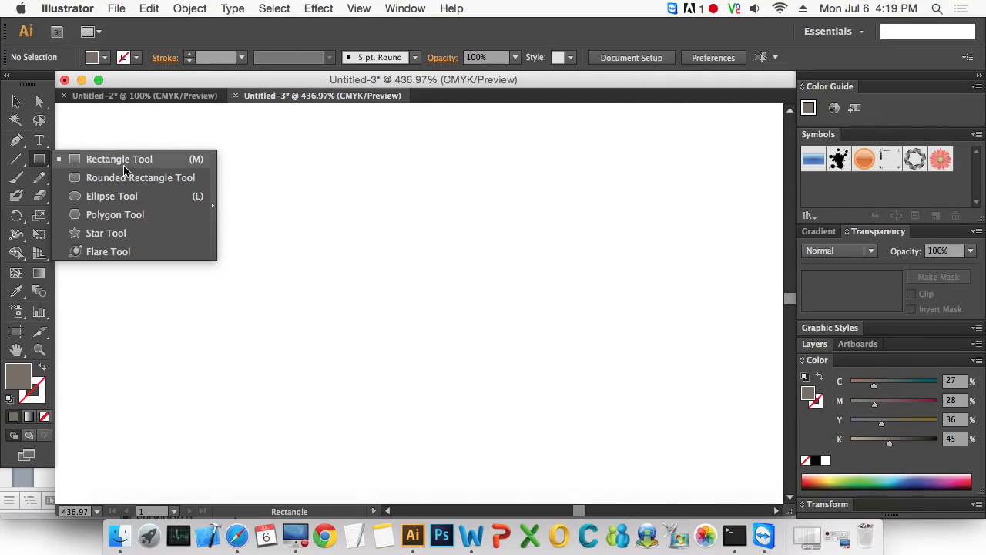
pyautogui.click(214, 208)
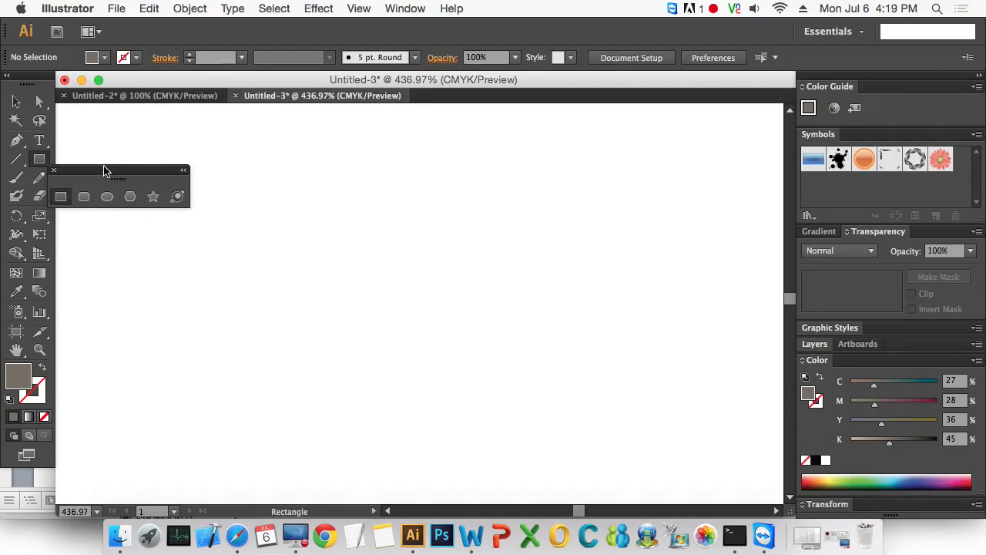
pyautogui.moveTo(106, 170); pyautogui.dragTo(182, 139)
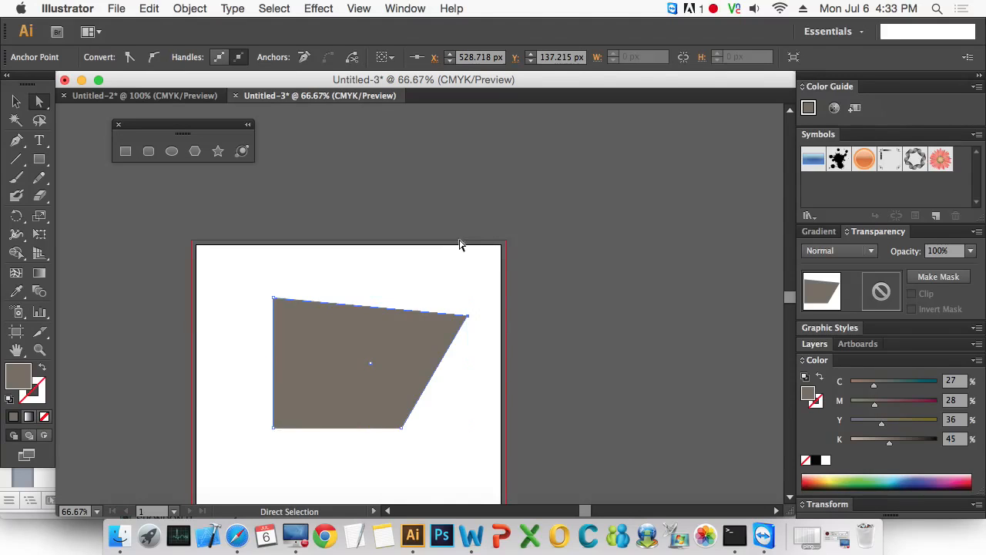
# - Delete the quadrilateral on the artboard and draw a wide, pill-shaped rounded rectangle near the artboard's upper-left area
pyautogui.press('Delete')
pyautogui.press('Delete')
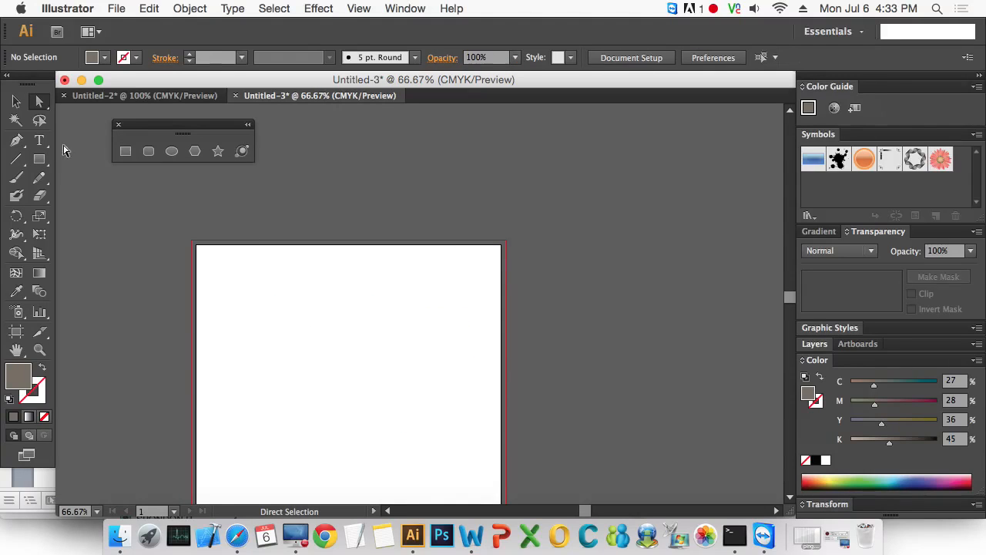
pyautogui.click(150, 152)
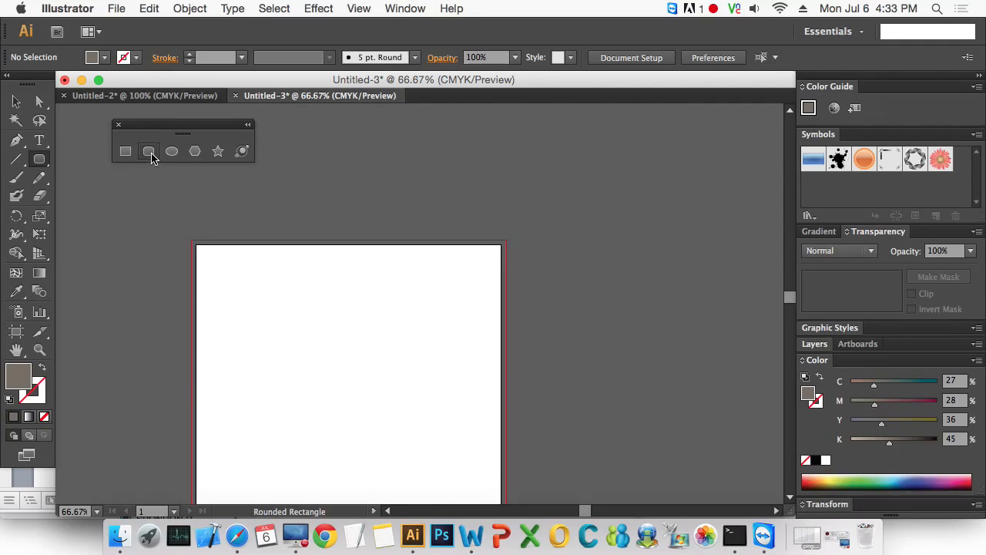
pyautogui.moveTo(231, 295)
pyautogui.mouseDown()
pyautogui.moveTo(348, 337)
pyautogui.moveTo(330, 323)
pyautogui.mouseUp()
pyautogui.press('z')
pyautogui.moveTo(205, 280); pyautogui.dragTo(358, 351)
pyautogui.moveTo(452, 347); pyautogui.dragTo(452, 371)
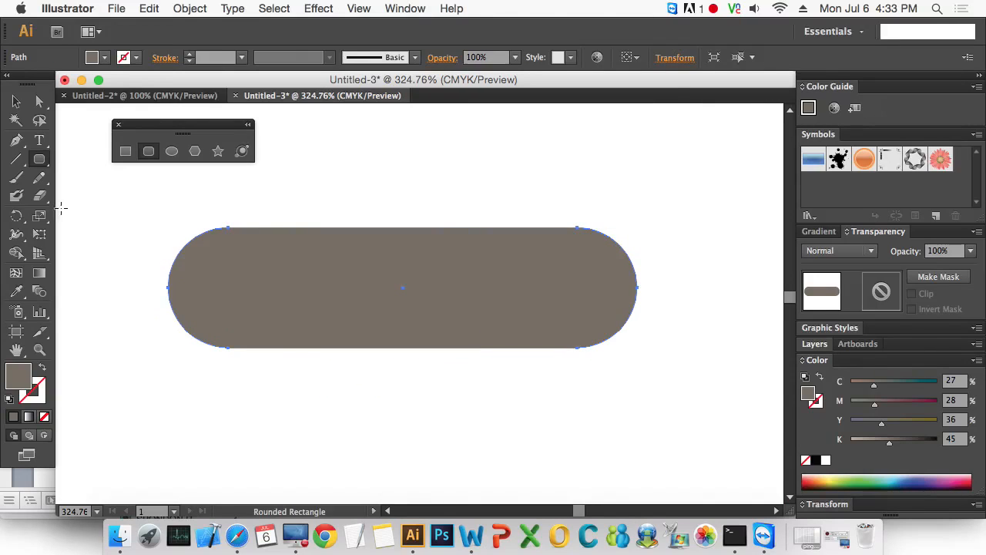
# - Move the pill-shaped rounded rectangle slightly up and to the left on the artboard and close the floating palette of shape tools
pyautogui.click(16, 101)
pyautogui.moveTo(169, 127); pyautogui.dragTo(247, 410)
pyautogui.click(568, 438)
pyautogui.moveTo(547, 392); pyautogui.dragTo(539, 372)
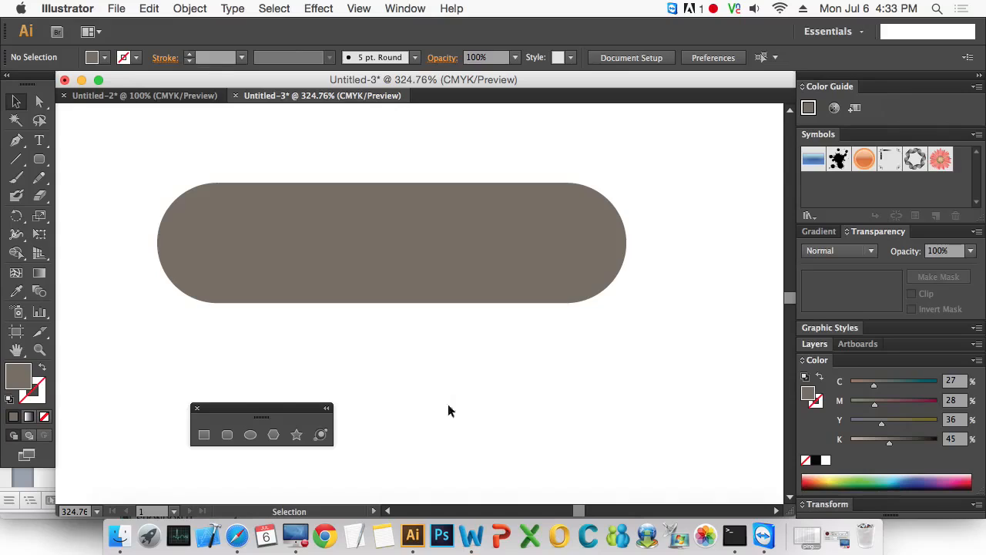
pyautogui.click(196, 407)
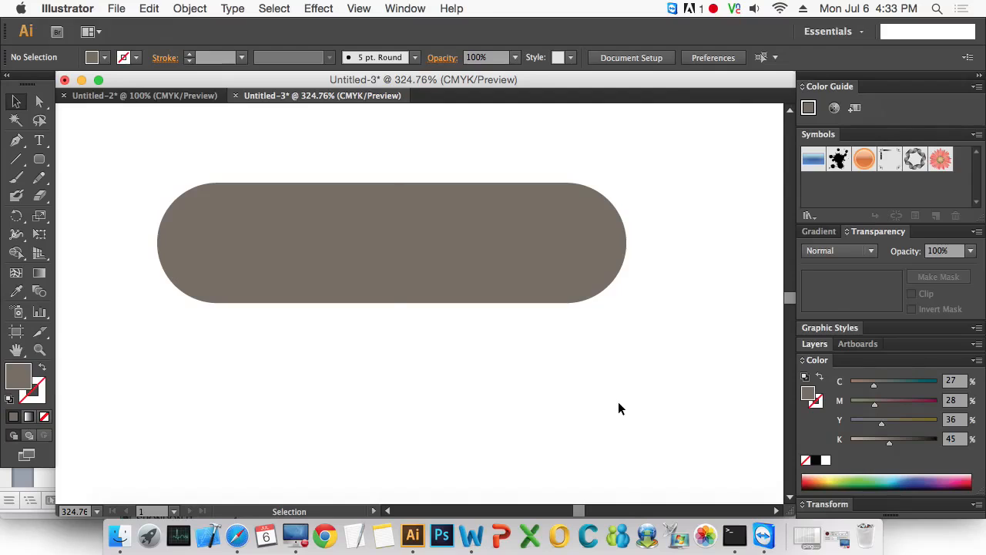
# - Select and delete the rounded rectangle, and activate the Rounded Rectangle tool
pyautogui.moveTo(618, 401); pyautogui.dragTo(479, 231)
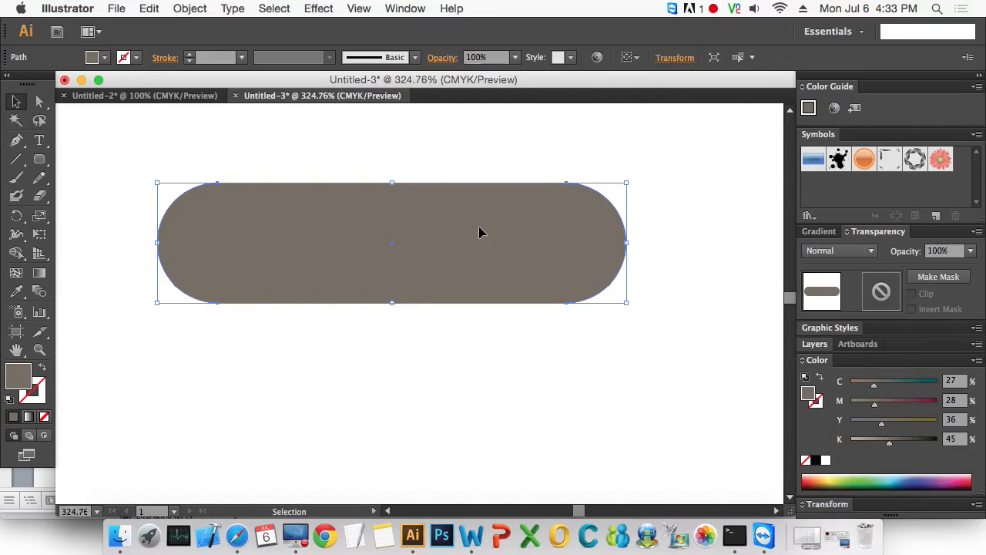
pyautogui.press('a')
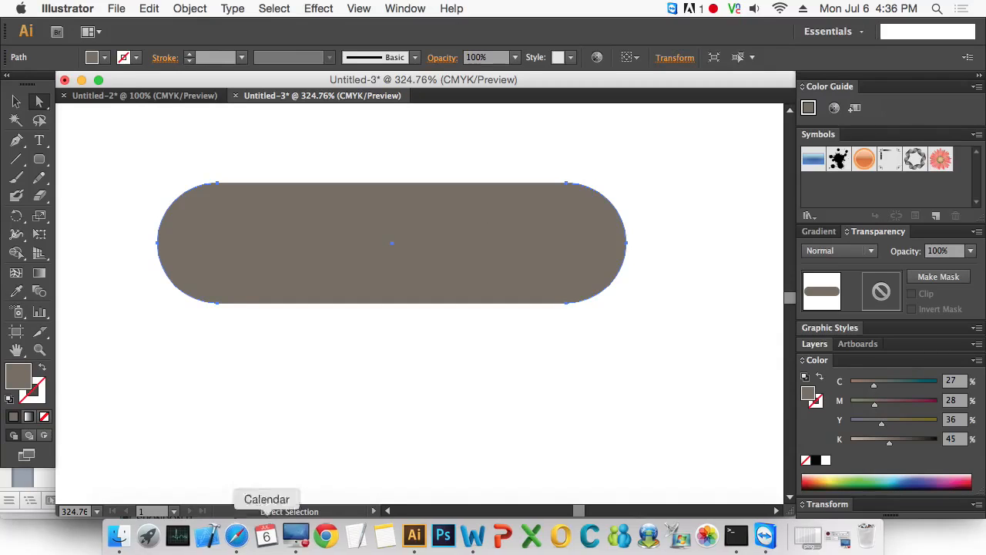
pyautogui.click(16, 102)
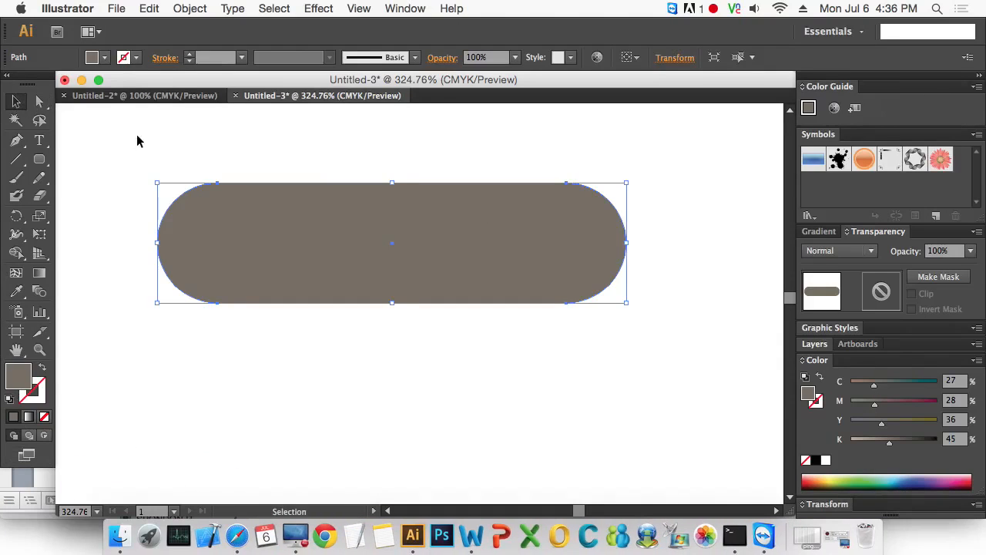
pyautogui.press('Delete')
pyautogui.click(40, 158)
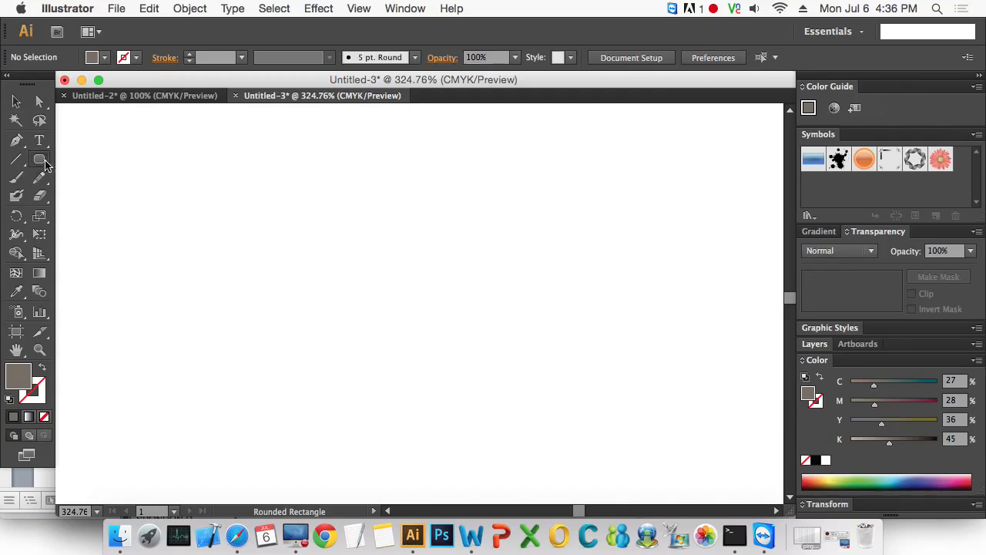
pyautogui.click(192, 162)
pyautogui.moveTo(686, 269); pyautogui.dragTo(530, 218)
pyautogui.click(494, 313)
# - Create a rounded rectangle 200 px wide and 100 px high with a 50 px corner radius, and delete it
pyautogui.click(143, 181)
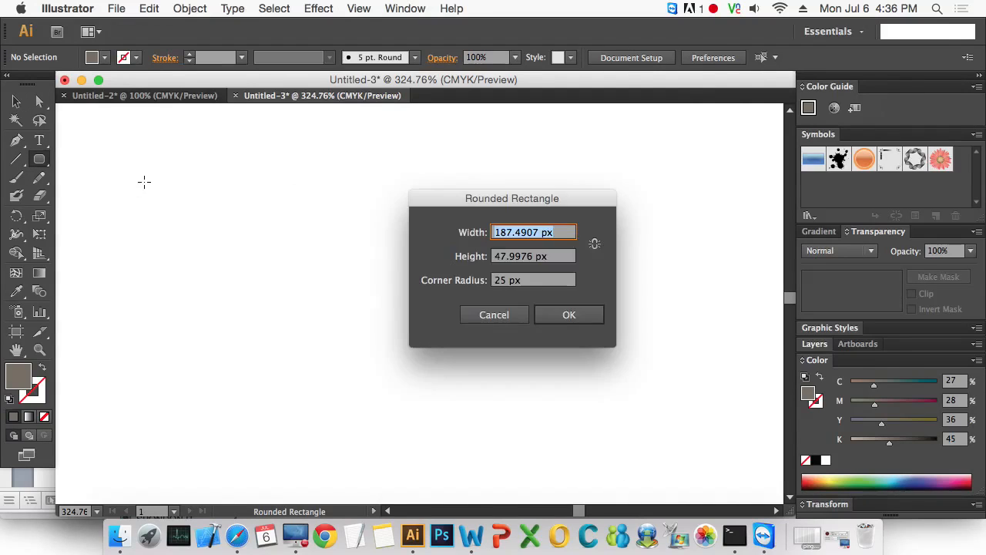
pyautogui.write('200')
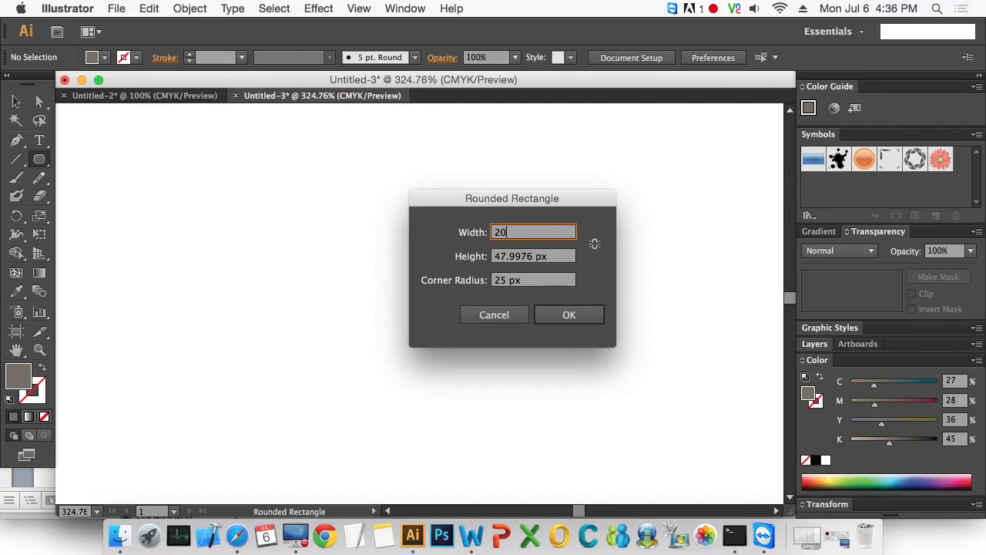
pyautogui.press('Tab')
pyautogui.write('100')
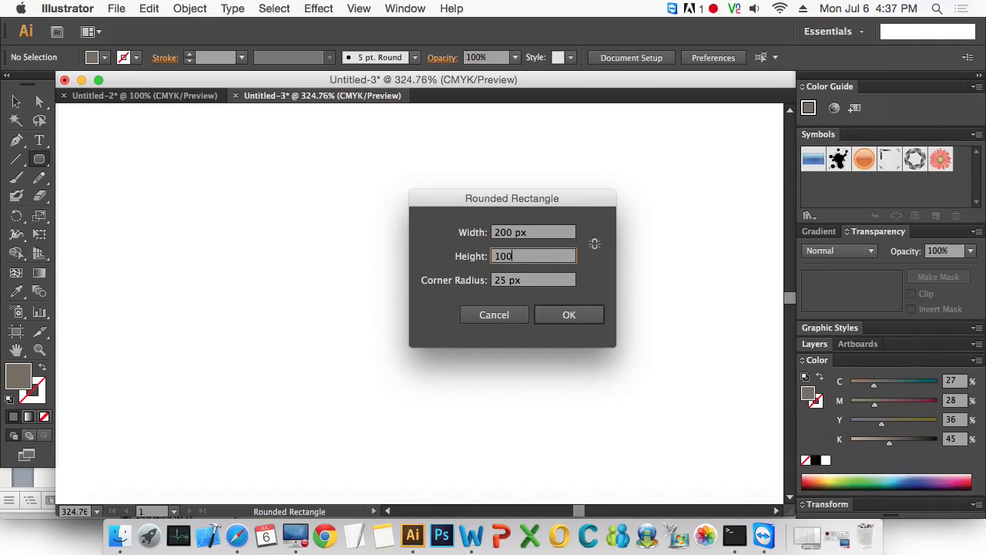
pyautogui.press('Tab')
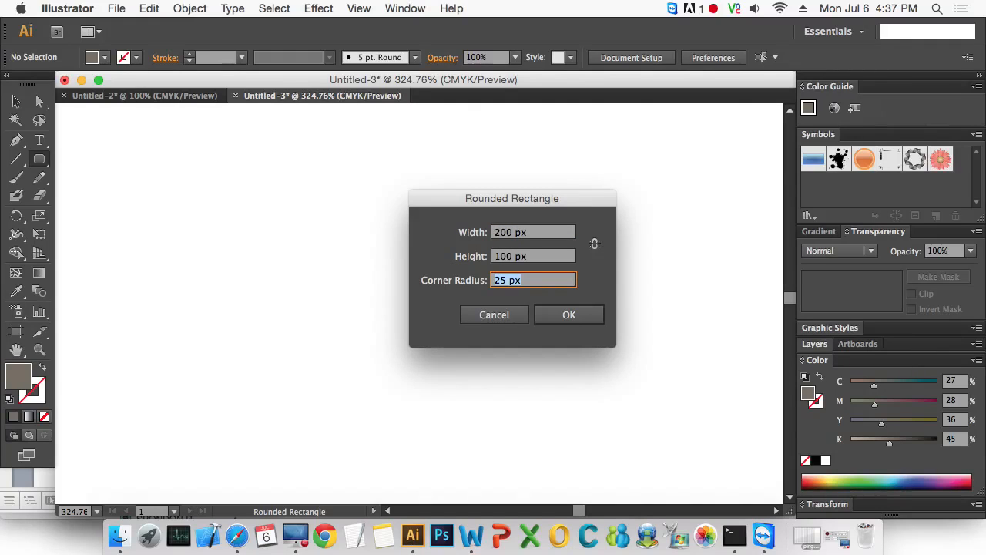
pyautogui.write('50')
pyautogui.press('Return')
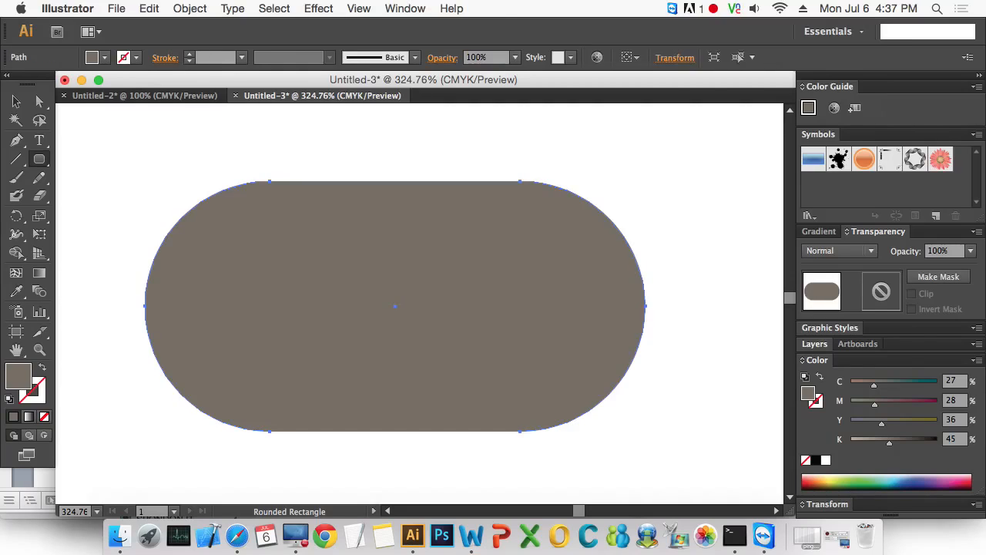
pyautogui.press('Delete')
# - Create a rounded rectangle 500 px wide and 100 px high with a 50 px corner radius, and move it fully inside the artboard
pyautogui.press('space')
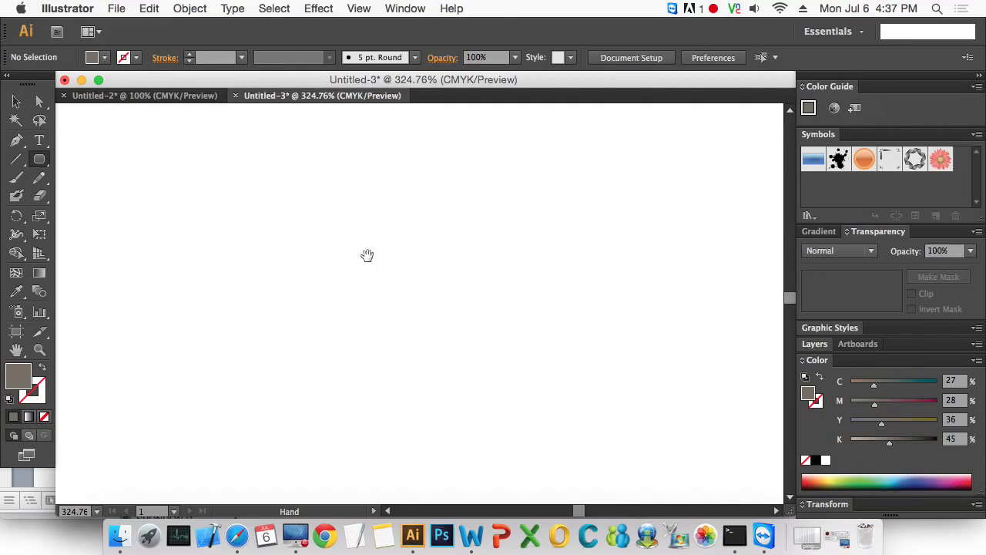
pyautogui.keyDown('alt'); pyautogui.keyDown('super'); pyautogui.click(340, 246); pyautogui.keyUp('super'); pyautogui.keyUp('alt')
pyautogui.keyDown('alt'); pyautogui.keyDown('super'); pyautogui.click(340, 246); pyautogui.keyUp('super'); pyautogui.keyUp('alt')
pyautogui.keyDown('alt'); pyautogui.keyDown('super'); pyautogui.click(340, 245); pyautogui.keyUp('super'); pyautogui.keyUp('alt')
pyautogui.keyDown('alt'); pyautogui.keyDown('super'); pyautogui.click(340, 245); pyautogui.keyUp('super'); pyautogui.keyUp('alt')
pyautogui.moveTo(552, 343); pyautogui.dragTo(251, 171)
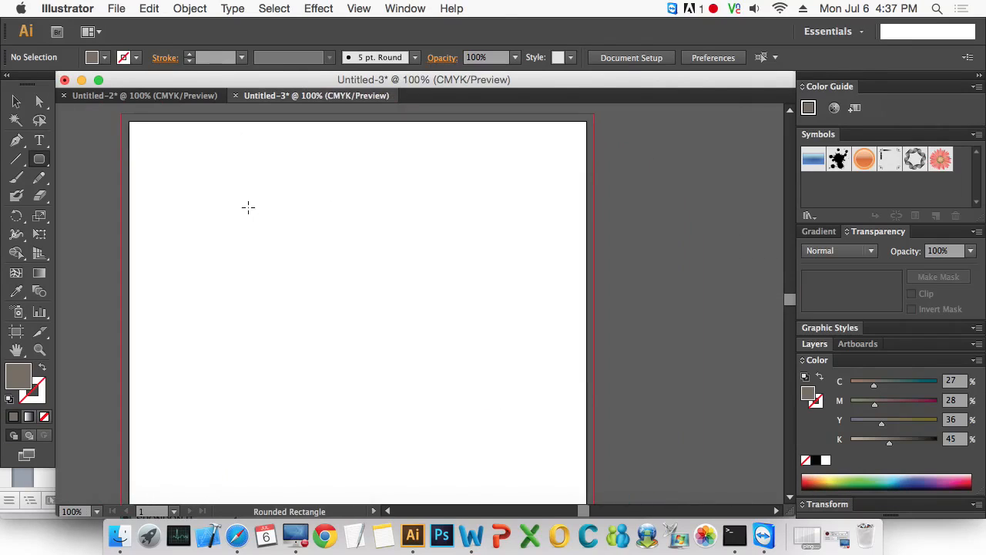
pyautogui.click(248, 206)
pyautogui.write('500')
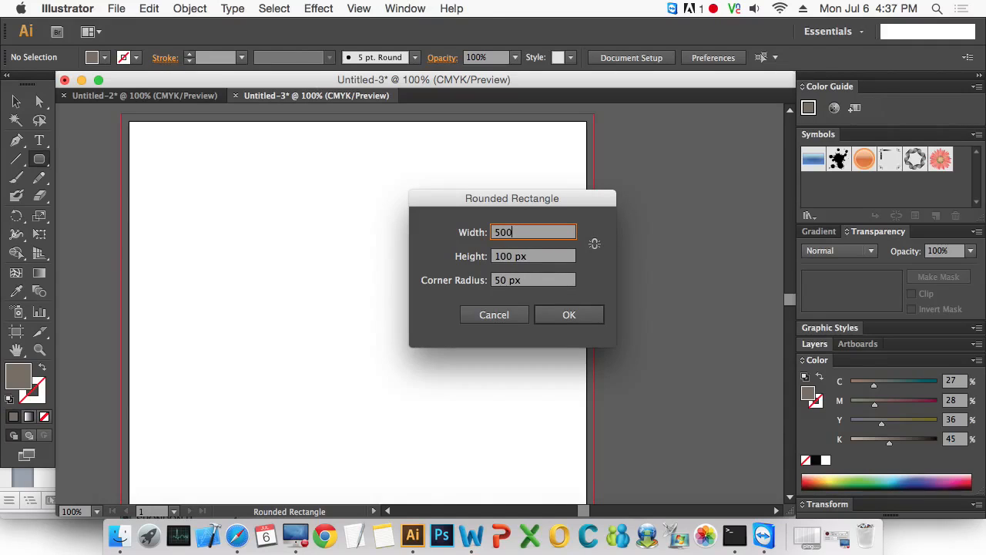
pyautogui.press('Tab')
pyautogui.press('Tab')
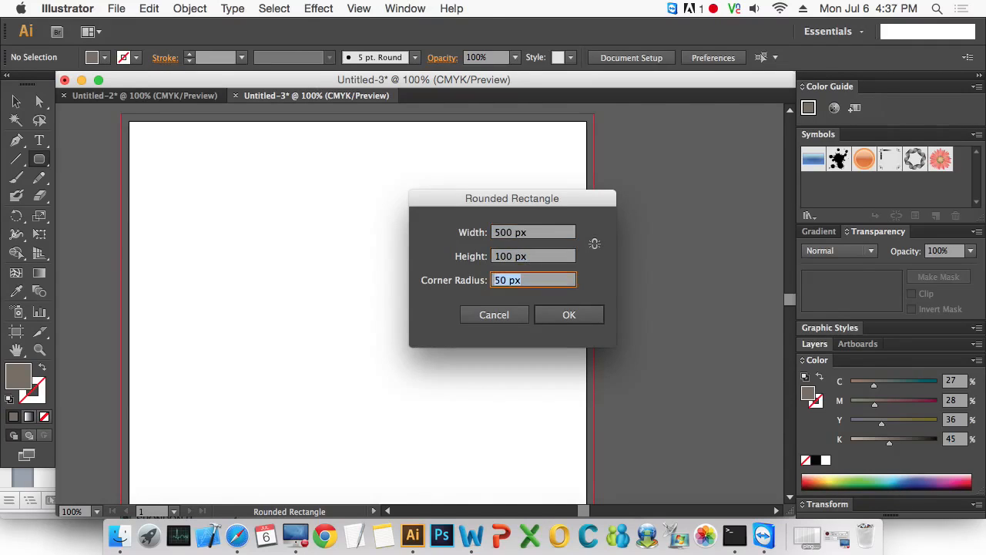
pyautogui.press('Return')
pyautogui.click(15, 101)
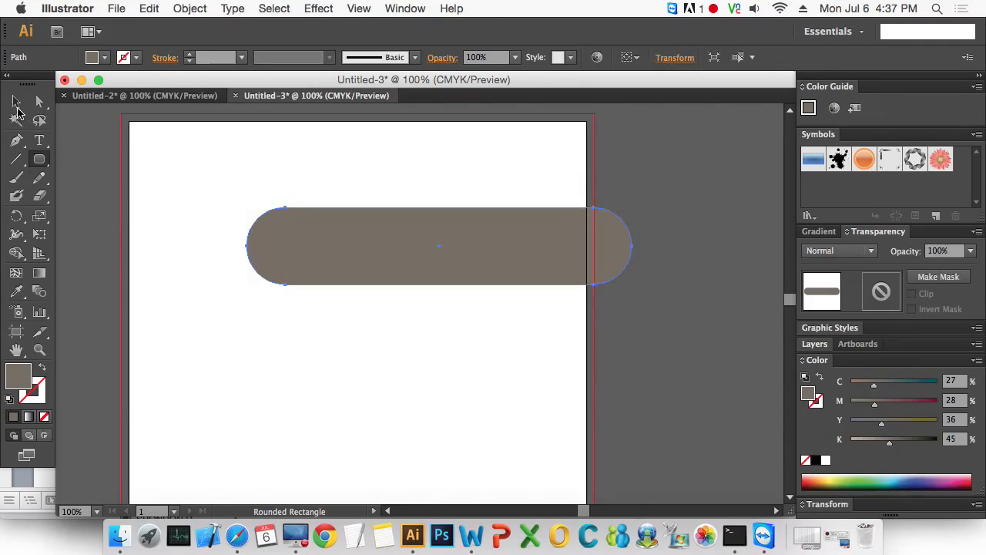
pyautogui.moveTo(424, 246); pyautogui.dragTo(353, 248)
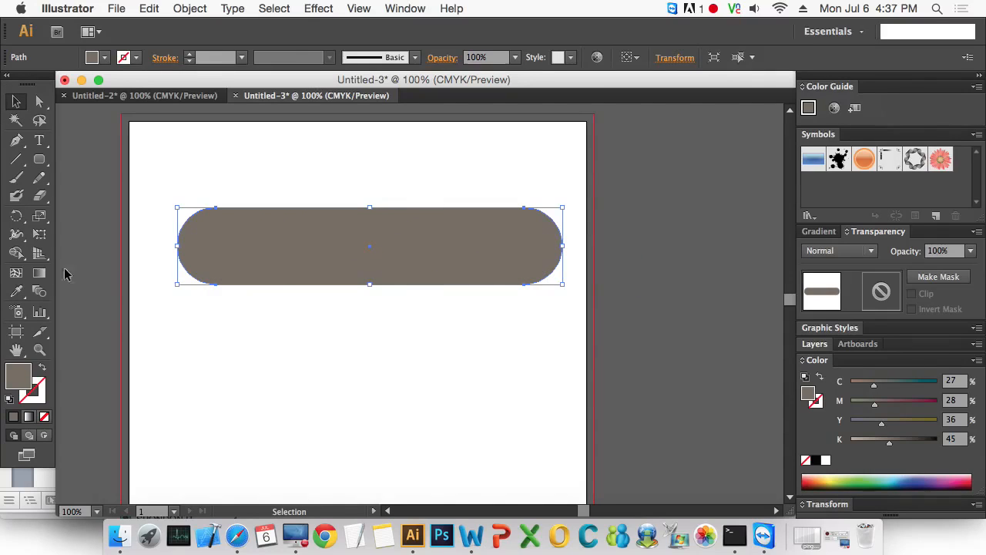
# - Examine the width, height and corner radius options for a new rounded rectangle beside the existing shape, without creating one
pyautogui.click(40, 161)
pyautogui.click(187, 356)
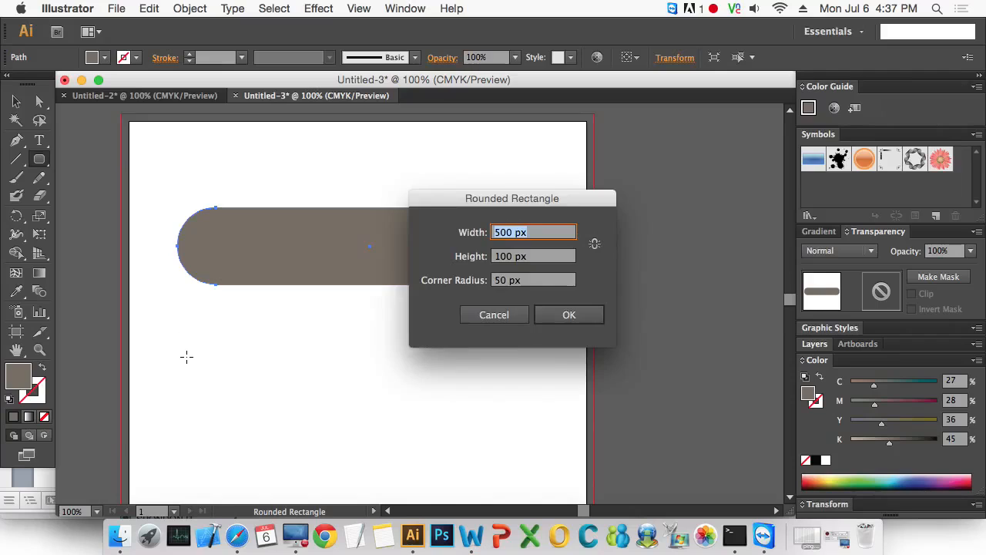
pyautogui.moveTo(560, 199); pyautogui.dragTo(423, 330)
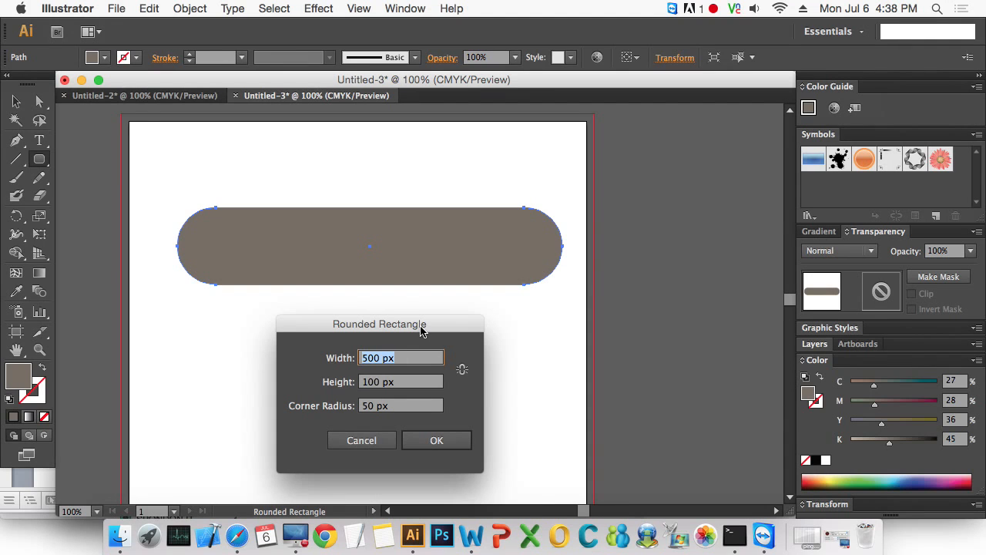
pyautogui.click(373, 446)
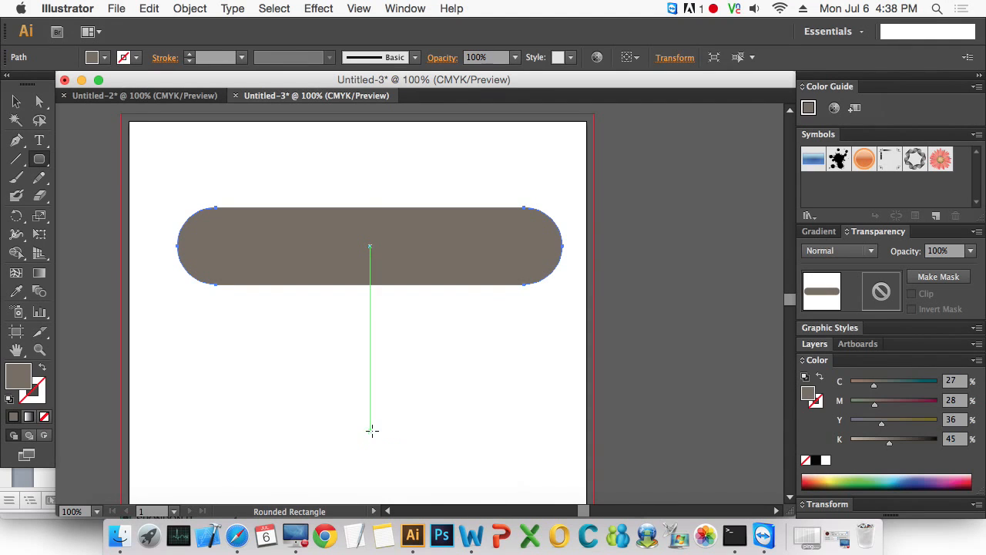
# - Delete the rounded rectangle and detach the shape tools as a floating palette over the artboard's upper-right corner
pyautogui.press('v')
pyautogui.press('Delete')
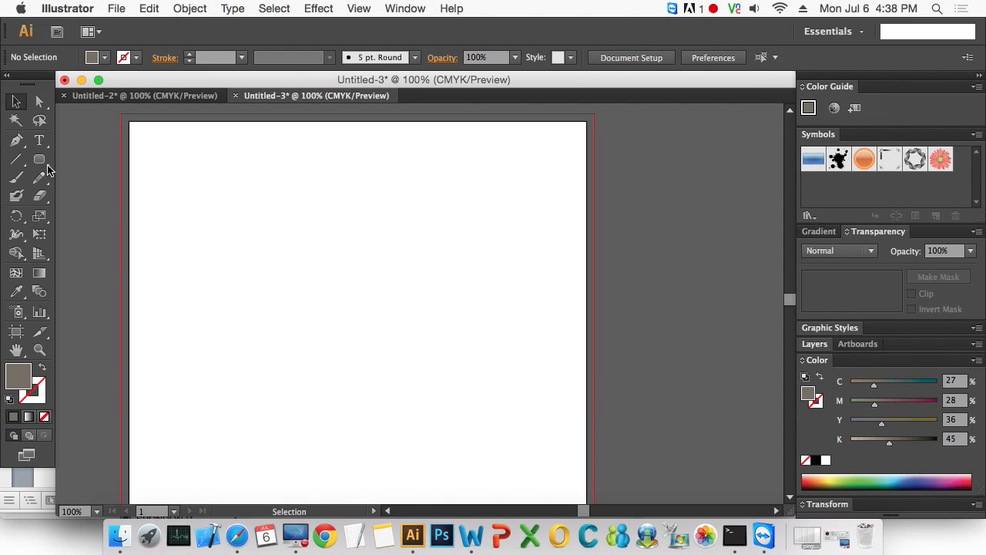
pyautogui.moveTo(39, 159); pyautogui.dragTo(216, 206)
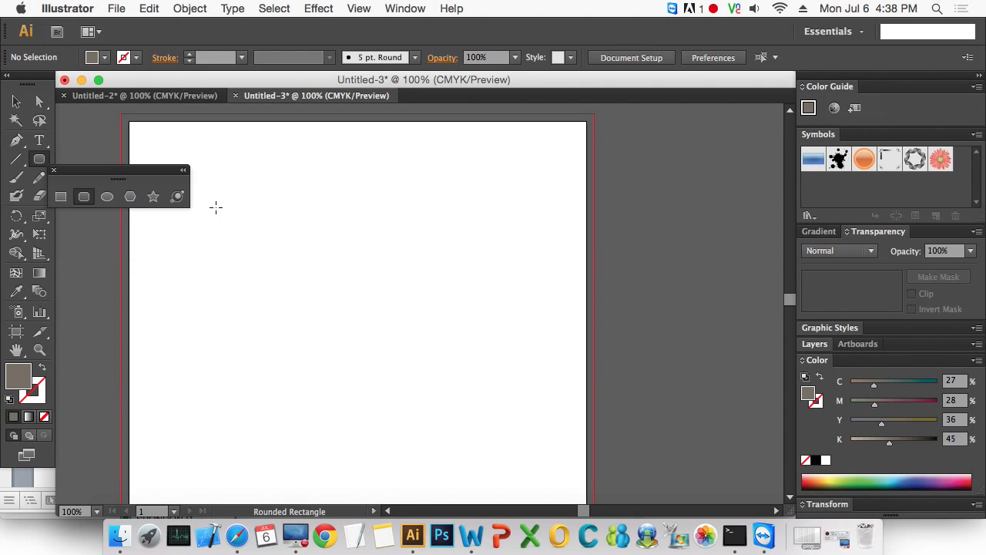
pyautogui.moveTo(136, 180); pyautogui.dragTo(605, 141)
# - Draw a circle with the Ellipse tool in the artboard's upper-left area and delete it
pyautogui.click(582, 159)
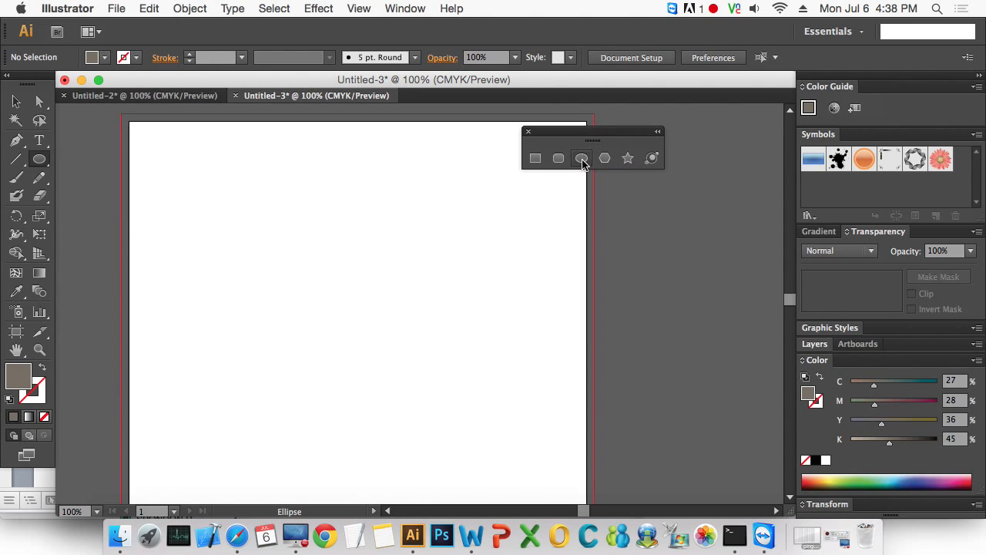
pyautogui.moveTo(247, 229)
pyautogui.mouseDown()
pyautogui.moveTo(352, 315)
pyautogui.moveTo(273, 244)
pyautogui.moveTo(324, 314)
pyautogui.moveTo(269, 282)
pyautogui.moveTo(255, 249)
pyautogui.moveTo(349, 309)
pyautogui.moveTo(346, 331)
pyautogui.moveTo(236, 224)
pyautogui.moveTo(326, 298)
pyautogui.moveTo(309, 278)
pyautogui.moveTo(258, 233)
pyautogui.moveTo(317, 291)
pyautogui.moveTo(324, 318)
pyautogui.moveTo(340, 308)
pyautogui.moveTo(279, 257)
pyautogui.moveTo(363, 319)
pyautogui.moveTo(264, 251)
pyautogui.moveTo(357, 317)
pyautogui.moveTo(273, 257)
pyautogui.moveTo(329, 288)
pyautogui.moveTo(327, 299)
pyautogui.moveTo(300, 284)
pyautogui.moveTo(337, 293)
pyautogui.moveTo(326, 239)
pyautogui.moveTo(308, 320)
pyautogui.moveTo(275, 220)
pyautogui.moveTo(284, 253)
pyautogui.moveTo(264, 242)
pyautogui.moveTo(407, 345)
pyautogui.moveTo(267, 264)
pyautogui.moveTo(405, 337)
pyautogui.moveTo(355, 321)
pyautogui.moveTo(282, 267)
pyautogui.moveTo(357, 282)
pyautogui.moveTo(295, 293)
pyautogui.moveTo(550, 396)
pyautogui.moveTo(328, 287)
pyautogui.moveTo(312, 383)
pyautogui.moveTo(471, 390)
pyautogui.moveTo(376, 273)
pyautogui.moveTo(306, 250)
pyautogui.moveTo(295, 310)
pyautogui.moveTo(304, 291)
pyautogui.moveTo(410, 373)
pyautogui.moveTo(460, 431)
pyautogui.moveTo(371, 349)
pyautogui.moveTo(291, 295)
pyautogui.moveTo(223, 178)
pyautogui.moveTo(414, 220)
pyautogui.moveTo(498, 367)
pyautogui.moveTo(301, 376)
pyautogui.moveTo(234, 209)
pyautogui.moveTo(331, 319)
pyautogui.moveTo(457, 309)
pyautogui.moveTo(376, 257)
pyautogui.moveTo(303, 264)
pyautogui.moveTo(301, 273)
pyautogui.moveTo(357, 330)
pyautogui.moveTo(346, 328)
pyautogui.moveTo(370, 334)
pyautogui.moveTo(324, 334)
pyautogui.moveTo(346, 306)
pyautogui.moveTo(366, 315)
pyautogui.moveTo(337, 300)
pyautogui.moveTo(367, 308)
pyautogui.moveTo(321, 287)
pyautogui.mouseUp()
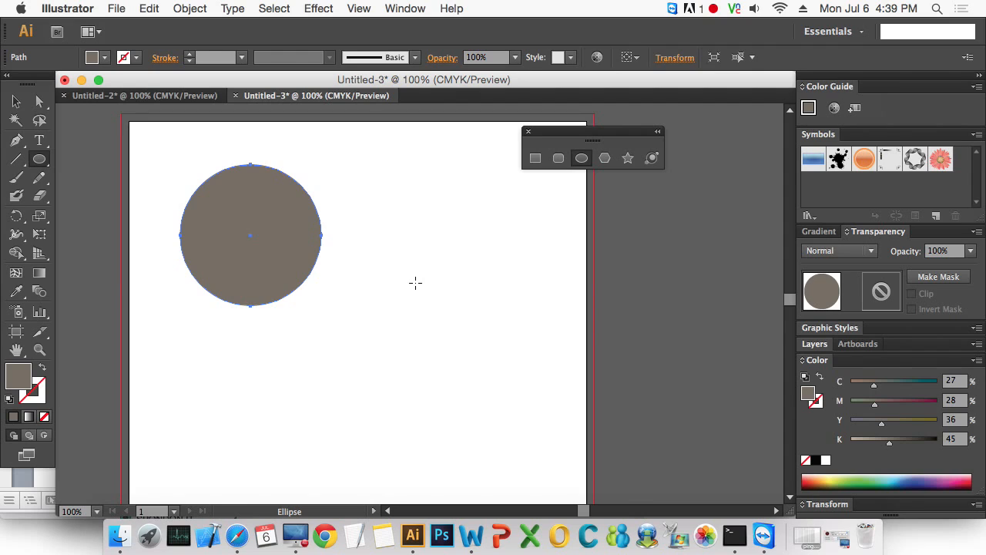
pyautogui.click(17, 103)
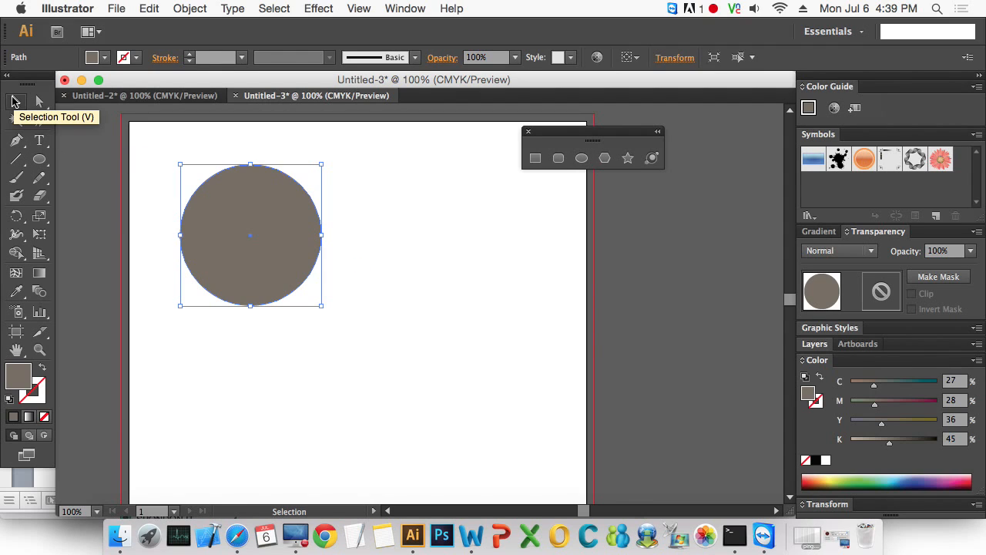
pyautogui.press('Delete')
# - Draw a polygon at the artboard's upper-left corner, raising and lowering its number of sides to end with a pentagon, and undo it
pyautogui.click(606, 159)
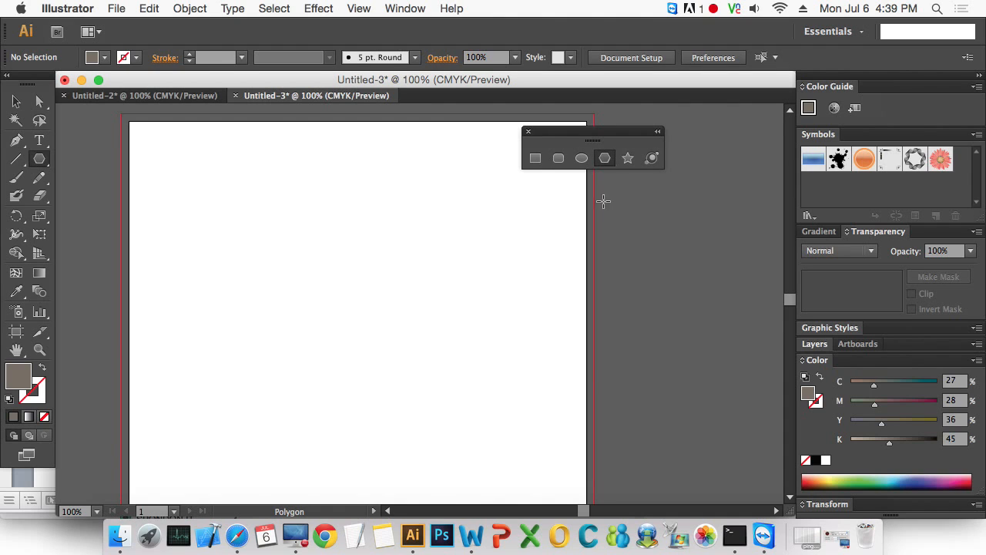
pyautogui.moveTo(199, 204); pyautogui.dragTo(294, 239)
pyautogui.press('Up')
pyautogui.press('Up')
pyautogui.press('Down')
pyautogui.press('Down')
pyautogui.press('Down')
pyautogui.press('Down')
pyautogui.press('Down')
pyautogui.press('Up')
pyautogui.press('Up')
pyautogui.press('Up')
pyautogui.press('Up')
pyautogui.press('Up')
pyautogui.press('Up')
pyautogui.press('Up')
pyautogui.press('Down')
pyautogui.press('Down')
pyautogui.press('Down')
pyautogui.press('Down')
pyautogui.press('Down')
pyautogui.press('Down')
pyautogui.press('Down')
pyautogui.press('Up')
pyautogui.press('Up')
pyautogui.press('Up')
pyautogui.press('Down')
pyautogui.press('Down')
pyautogui.press('Down')
pyautogui.press('Up')
pyautogui.press('Up')
pyautogui.press('Up')
pyautogui.press('Up')
pyautogui.press('Up')
pyautogui.press('Up')
pyautogui.press('Up')
pyautogui.press('Down')
pyautogui.press('Down')
pyautogui.press('Down')
pyautogui.press('Down')
pyautogui.press('Down')
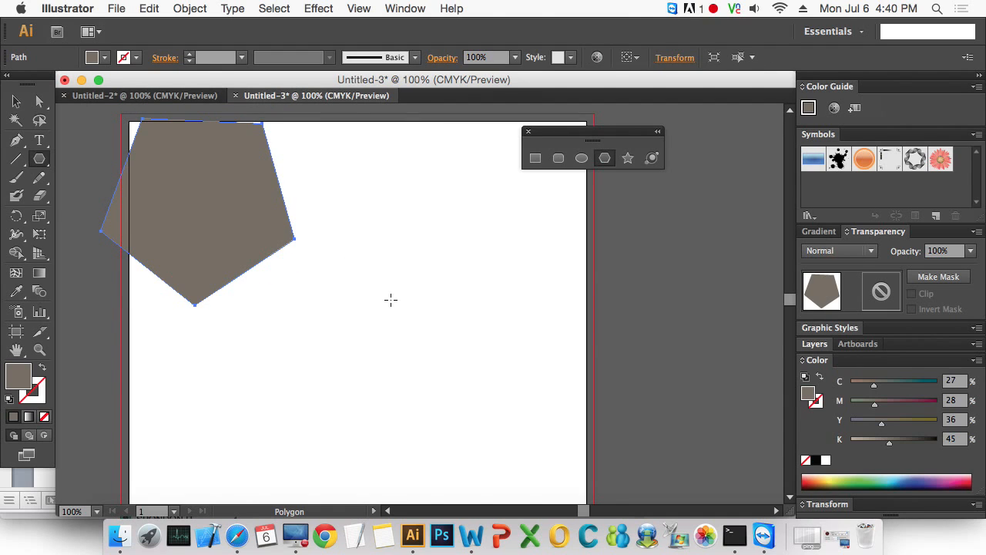
pyautogui.press('super+z')
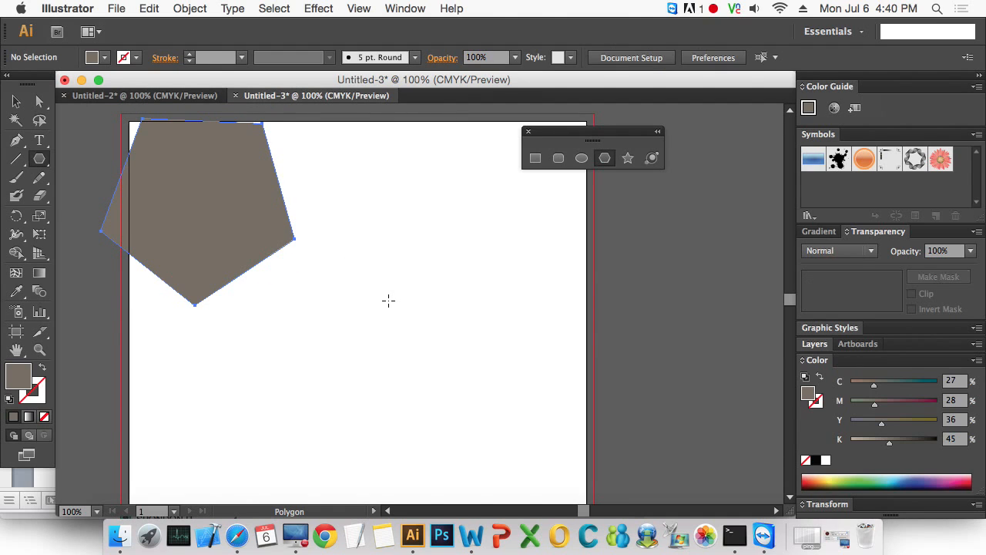
# - Start a star about 210 px wide in the artboard's upper-left area with the Star tool, raising and lowering its number of points
pyautogui.click(628, 159)
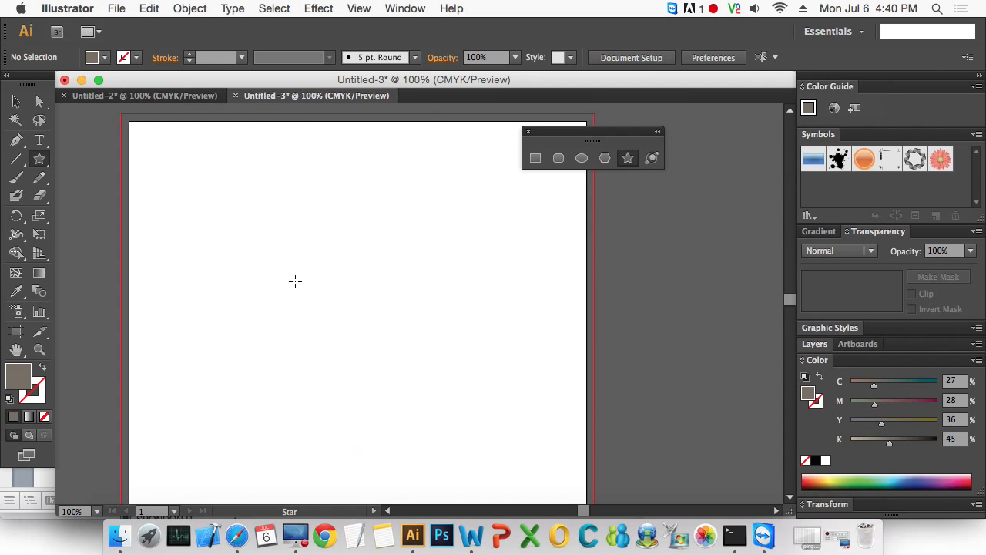
pyautogui.moveTo(306, 252); pyautogui.dragTo(386, 264)
pyautogui.press('Up')
pyautogui.press('Up')
pyautogui.press('Up')
pyautogui.press('Up')
pyautogui.press('Up')
pyautogui.press('Up')
pyautogui.press('Up')
pyautogui.press('Up')
pyautogui.press('Up')
pyautogui.press('Up')
pyautogui.press('Down')
pyautogui.press('Down')
pyautogui.press('Down')
pyautogui.press('Down')
pyautogui.press('Down')
pyautogui.press('Down')
pyautogui.press('Down')
pyautogui.press('Down')
pyautogui.press('Down')
pyautogui.press('Down')
pyautogui.press('Down')
pyautogui.press('Down')
pyautogui.press('Up')
pyautogui.press('Up')
pyautogui.press('Up')
pyautogui.press('Up')
pyautogui.press('Down')
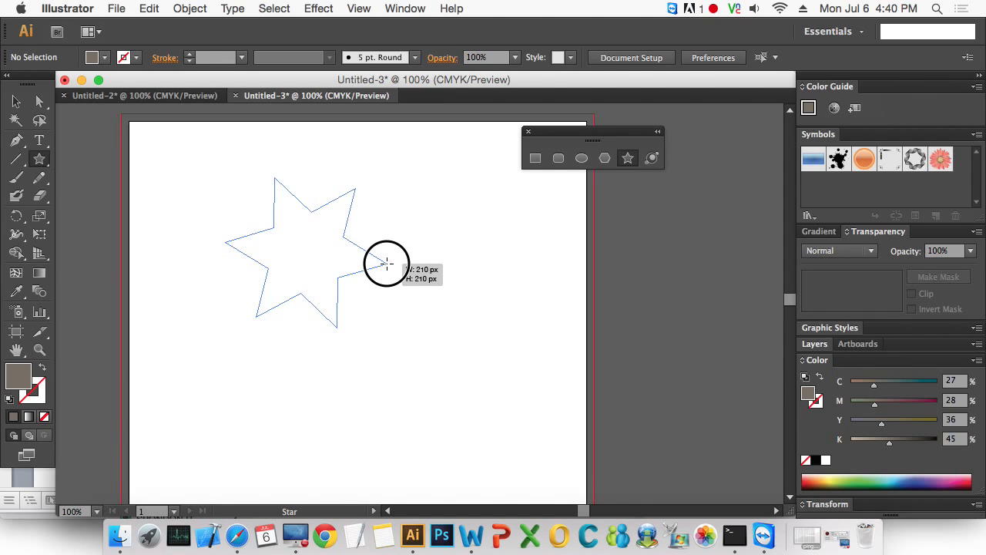
pyautogui.press('Down')
pyautogui.press('Down')
pyautogui.press('Down')
# - Finish the star with seven points, enlarged to span most of the artboard's width, and delete it
pyautogui.moveTo(386, 264); pyautogui.dragTo(404, 276)
pyautogui.press('Up')
pyautogui.press('Up')
pyautogui.press('Up')
pyautogui.press('Up')
pyautogui.press('Up')
pyautogui.press('Up')
pyautogui.press('Up')
pyautogui.press('Up')
pyautogui.press('Down')
pyautogui.press('Down')
pyautogui.press('Down')
pyautogui.press('Down')
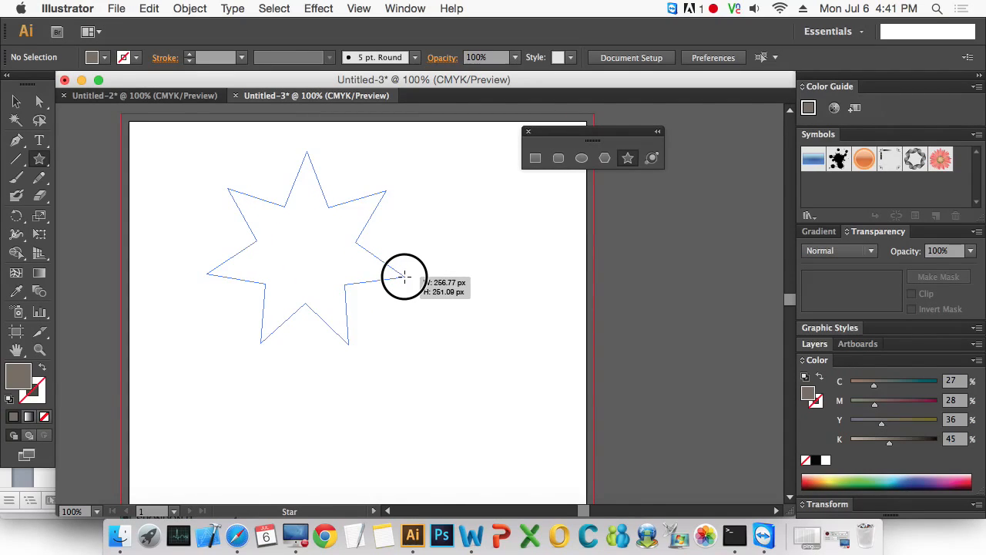
pyautogui.moveTo(404, 276); pyautogui.dragTo(403, 281)
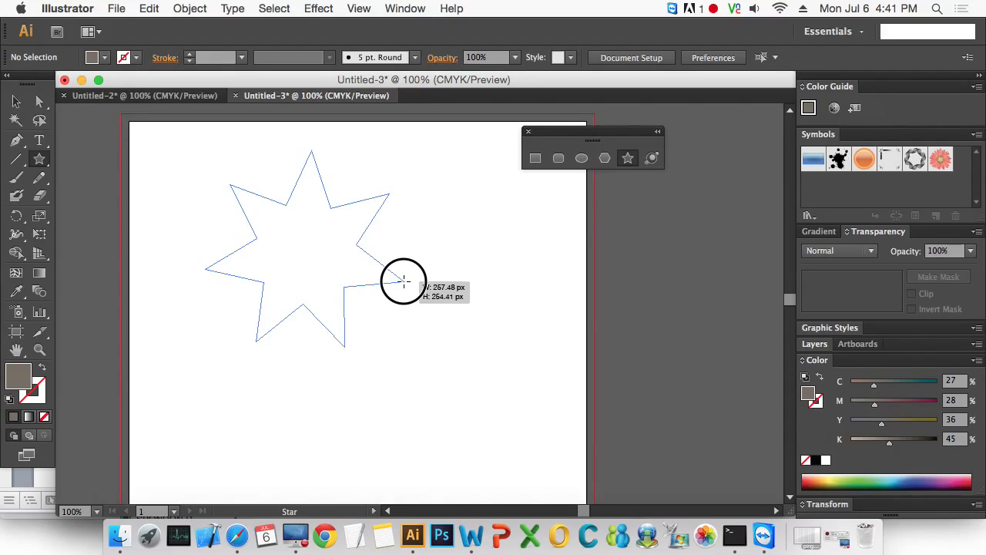
pyautogui.moveTo(403, 281); pyautogui.dragTo(465, 304)
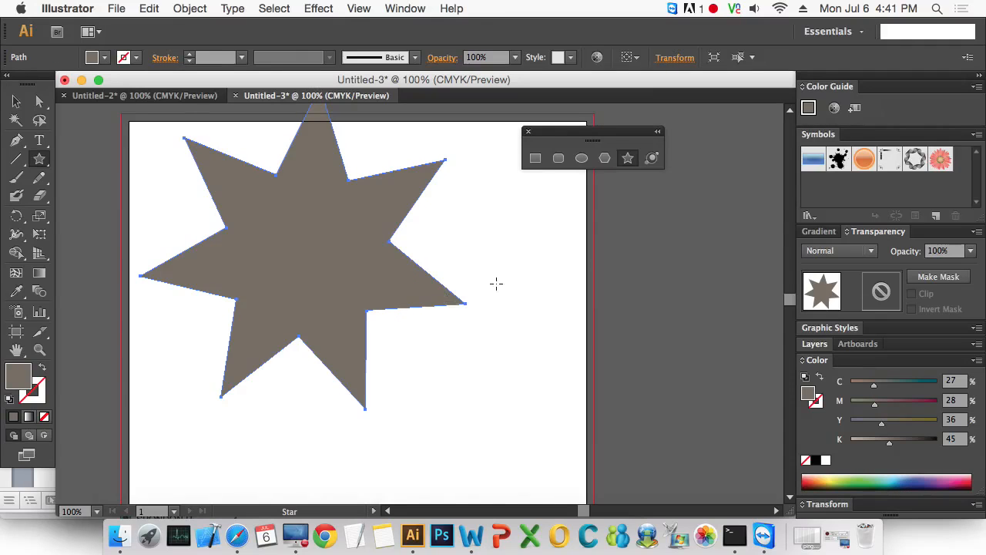
pyautogui.press('Delete')
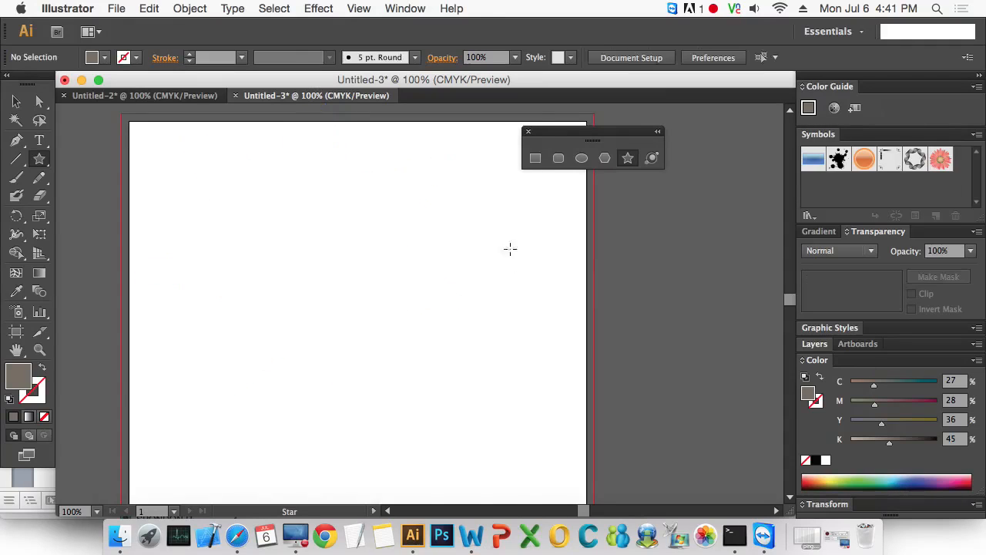
pyautogui.click(17, 103)
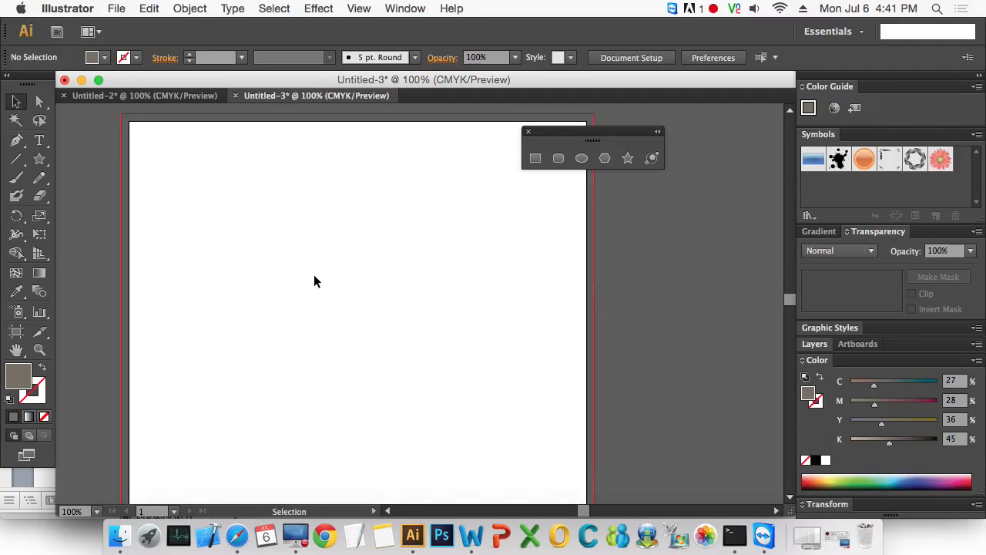